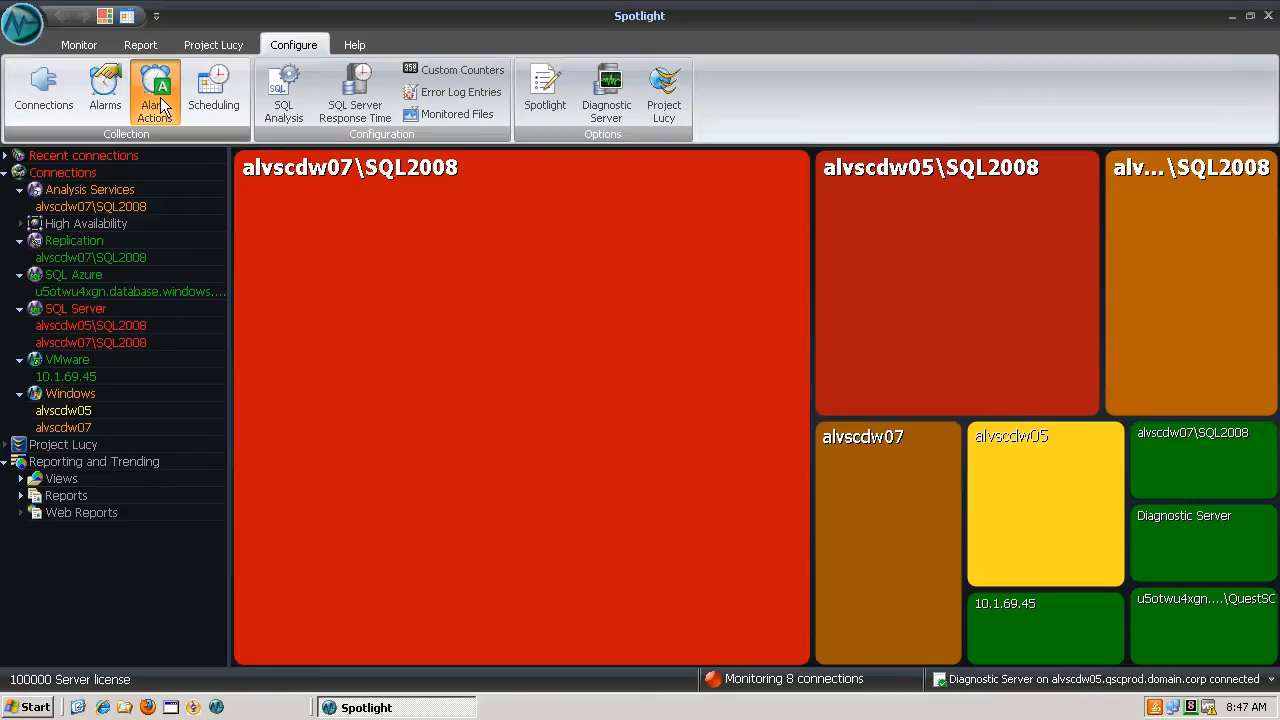
# - Create a new alarm action rule named "SQL Server Availability West Coast Servers"
pyautogui.click(158, 100)
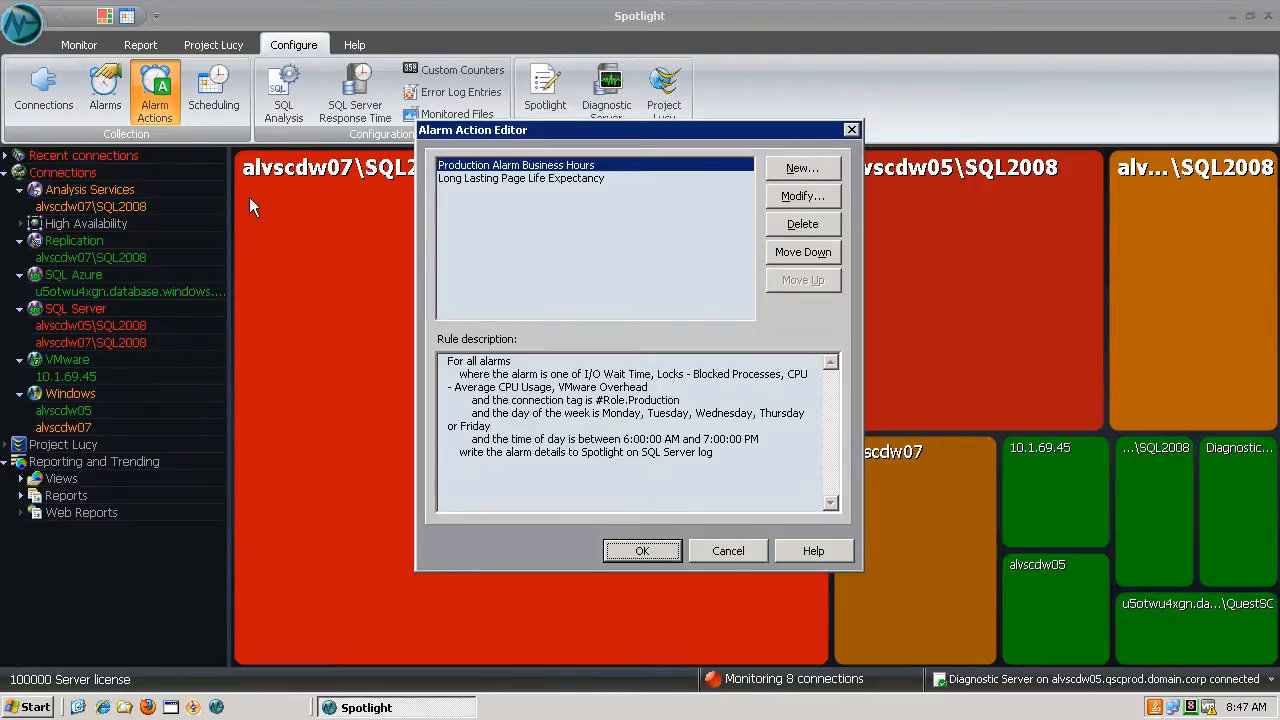
pyautogui.click(800, 168)
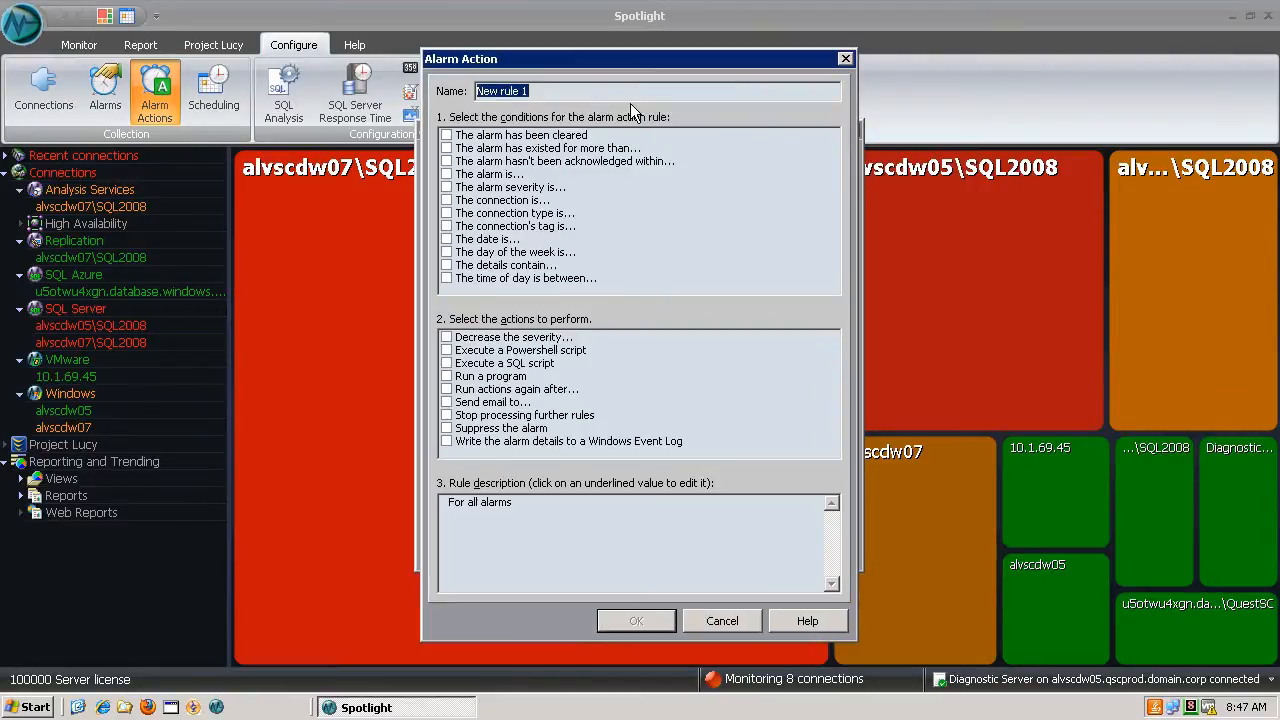
pyautogui.write('SQL S')
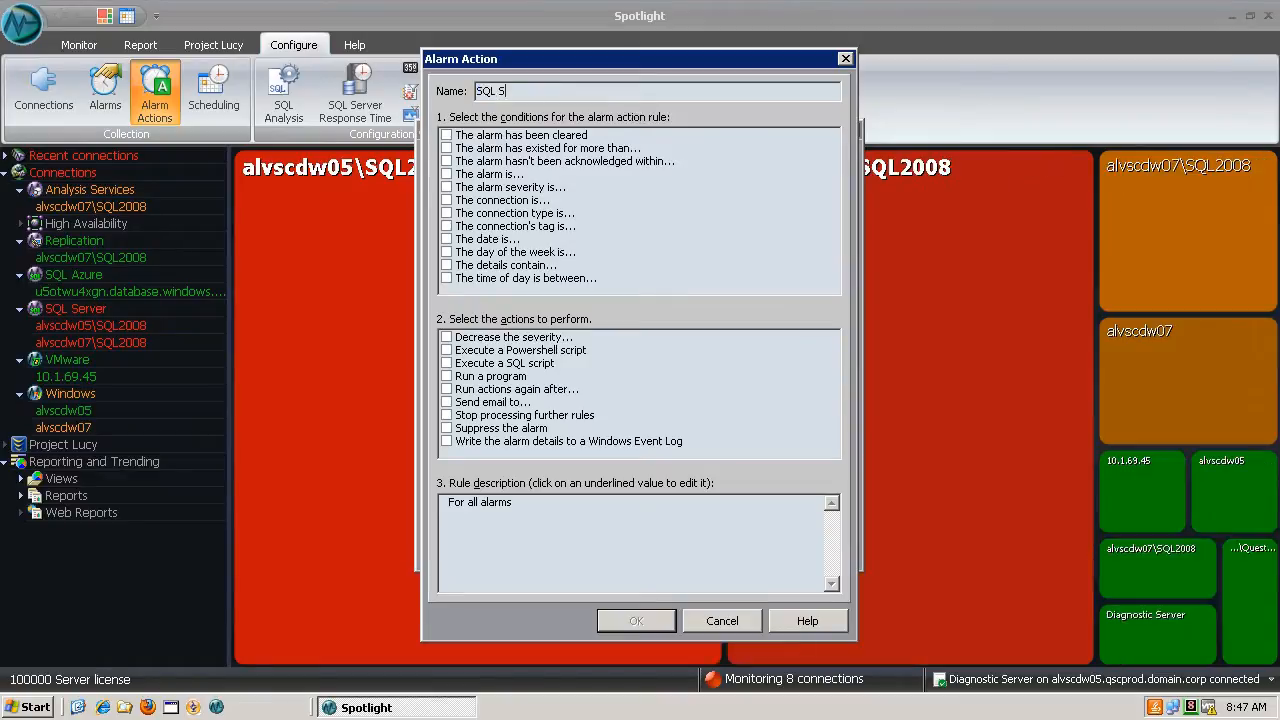
pyautogui.write('erver Availability West Coast Servers')
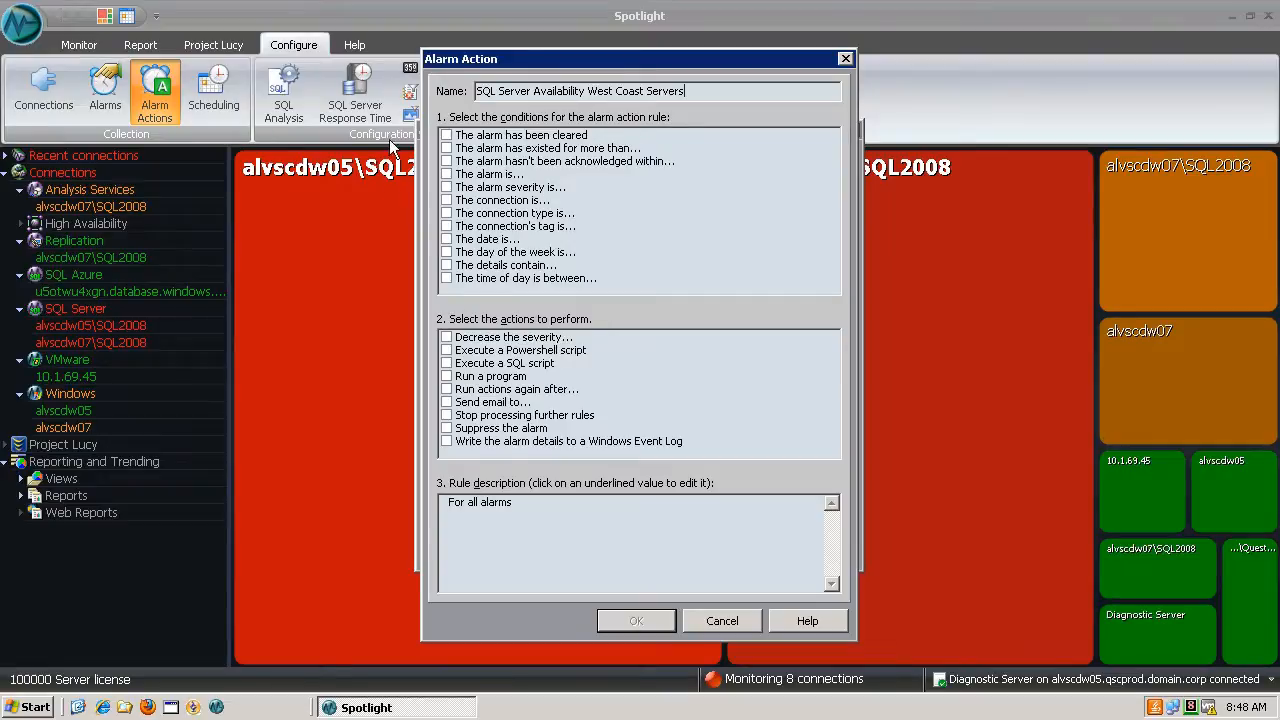
# - Add an alarm condition matching Monitored Server - SQL Server Connection Failure and Monitored Server - Windows Connection Failure
pyautogui.click(448, 175)
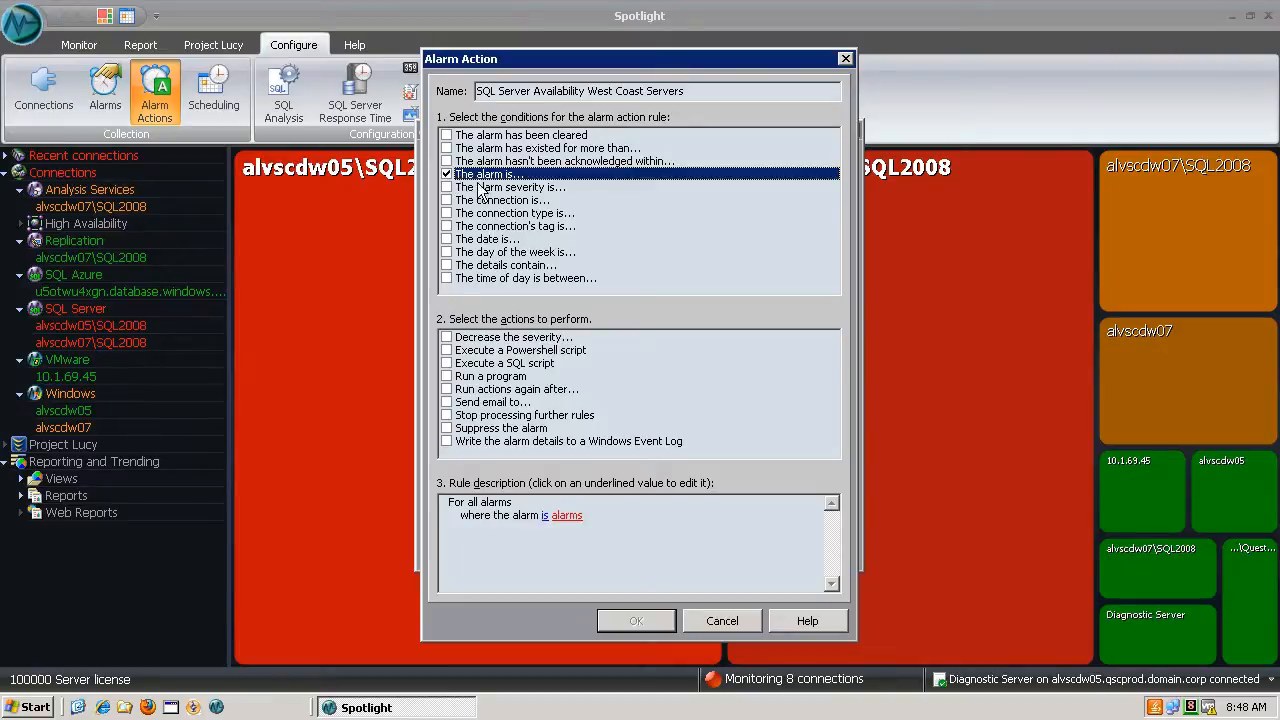
pyautogui.click(566, 516)
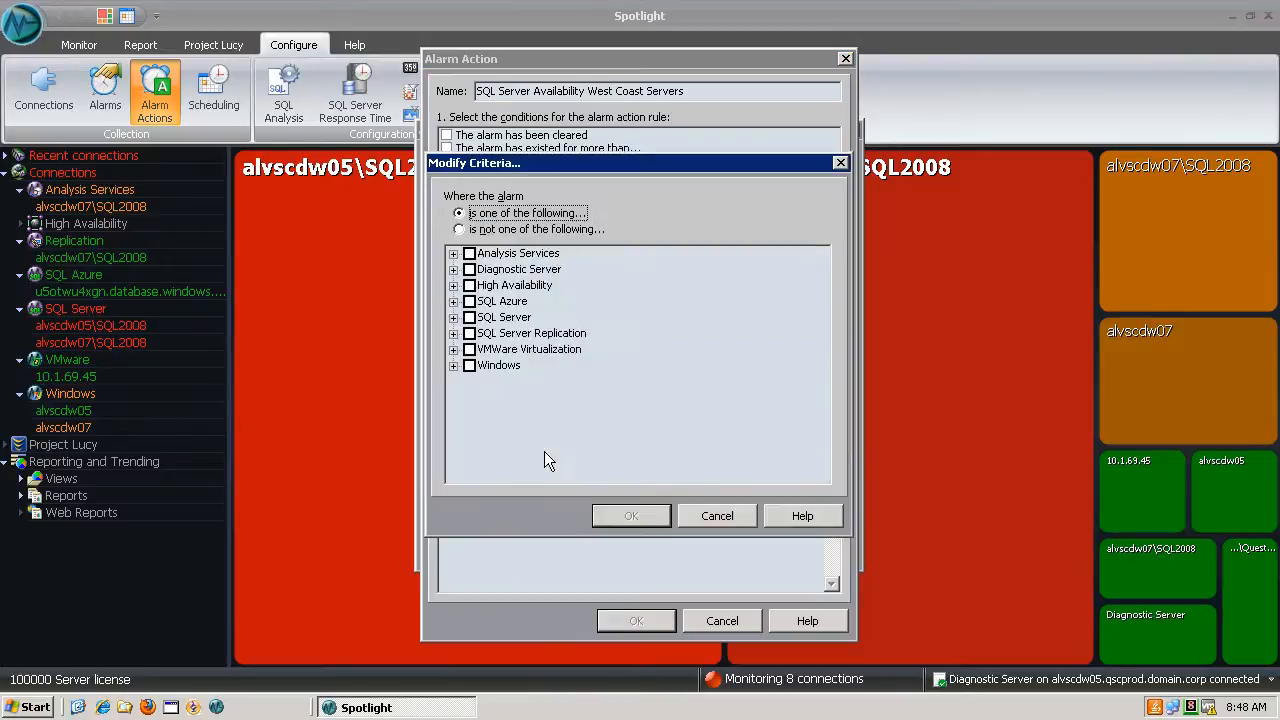
pyautogui.click(454, 318)
pyautogui.moveTo(815, 278); pyautogui.dragTo(816, 383)
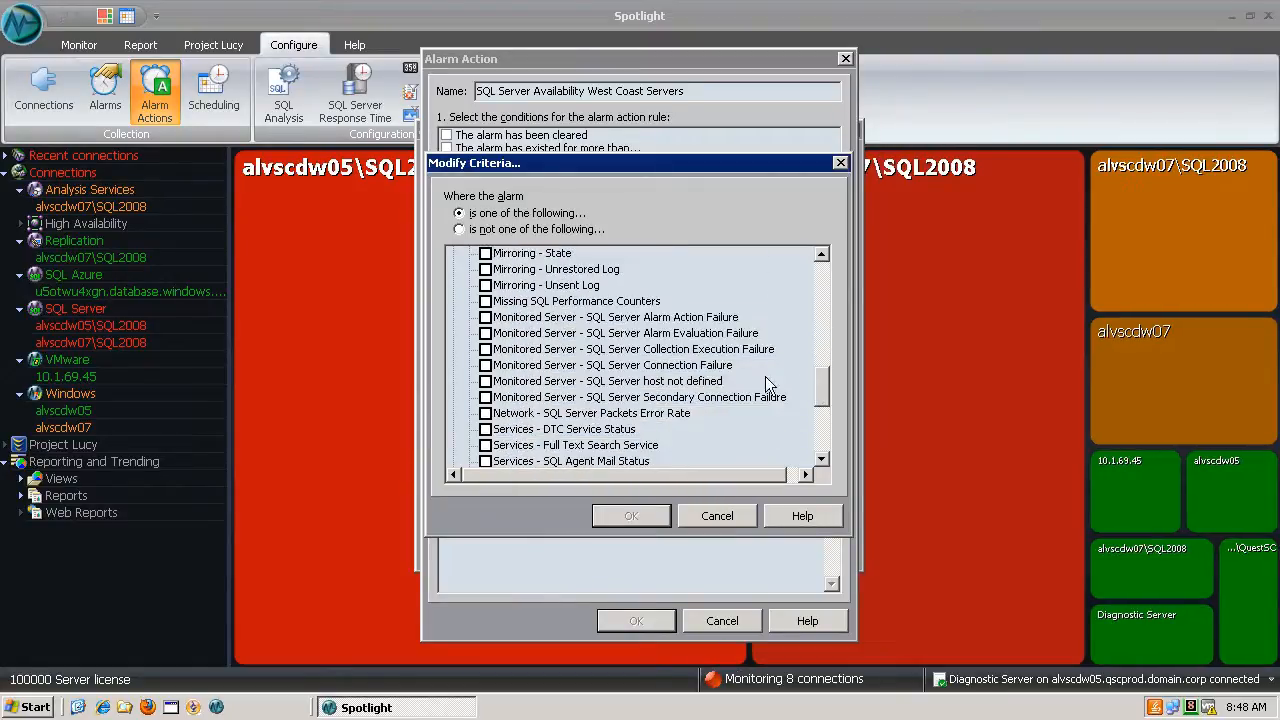
pyautogui.click(486, 365)
pyautogui.moveTo(824, 382); pyautogui.dragTo(821, 430)
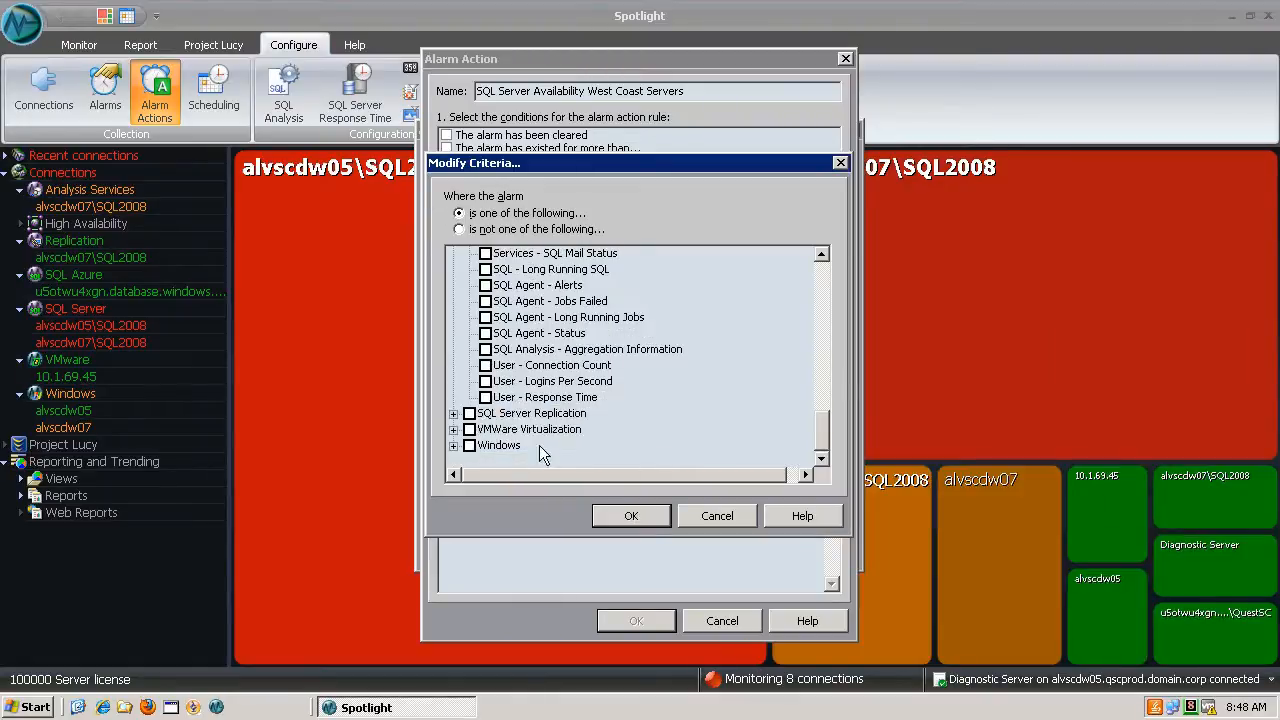
pyautogui.click(453, 445)
pyautogui.moveTo(825, 389); pyautogui.dragTo(822, 437)
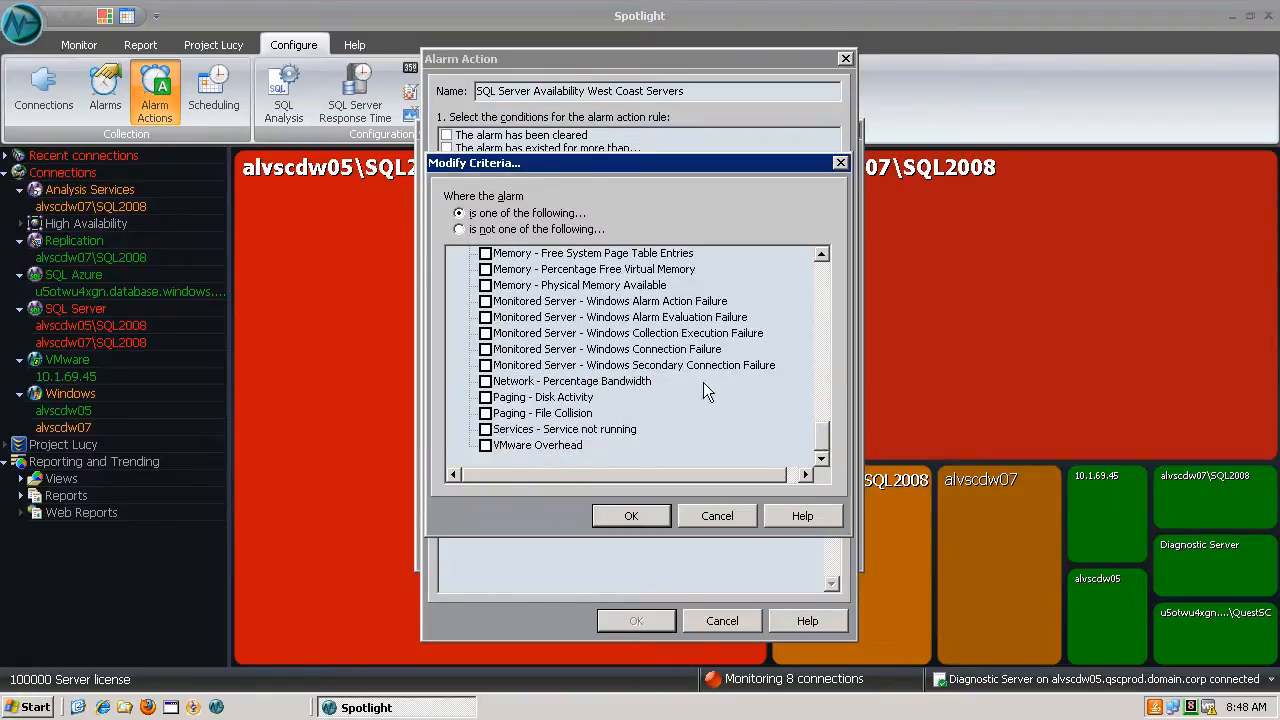
pyautogui.click(485, 349)
pyautogui.click(614, 513)
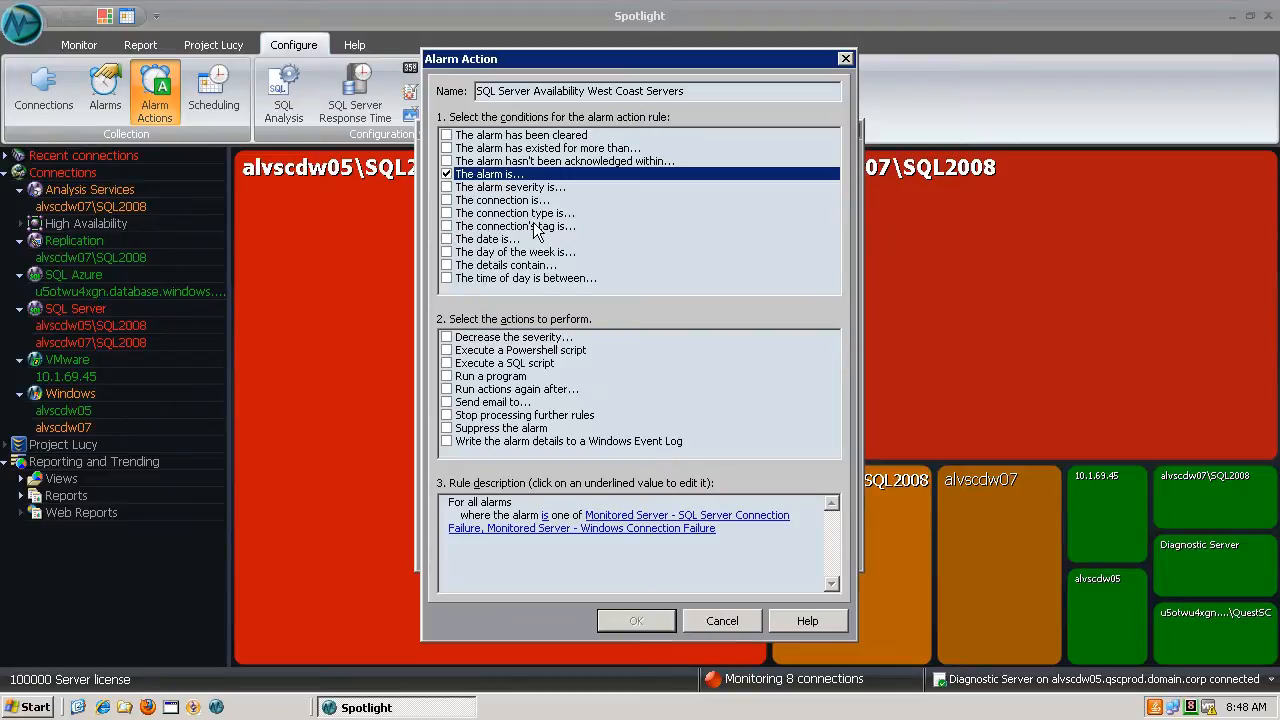
# - Add a connection tag condition to the rule with the tag #DataCenter.West
pyautogui.click(447, 226)
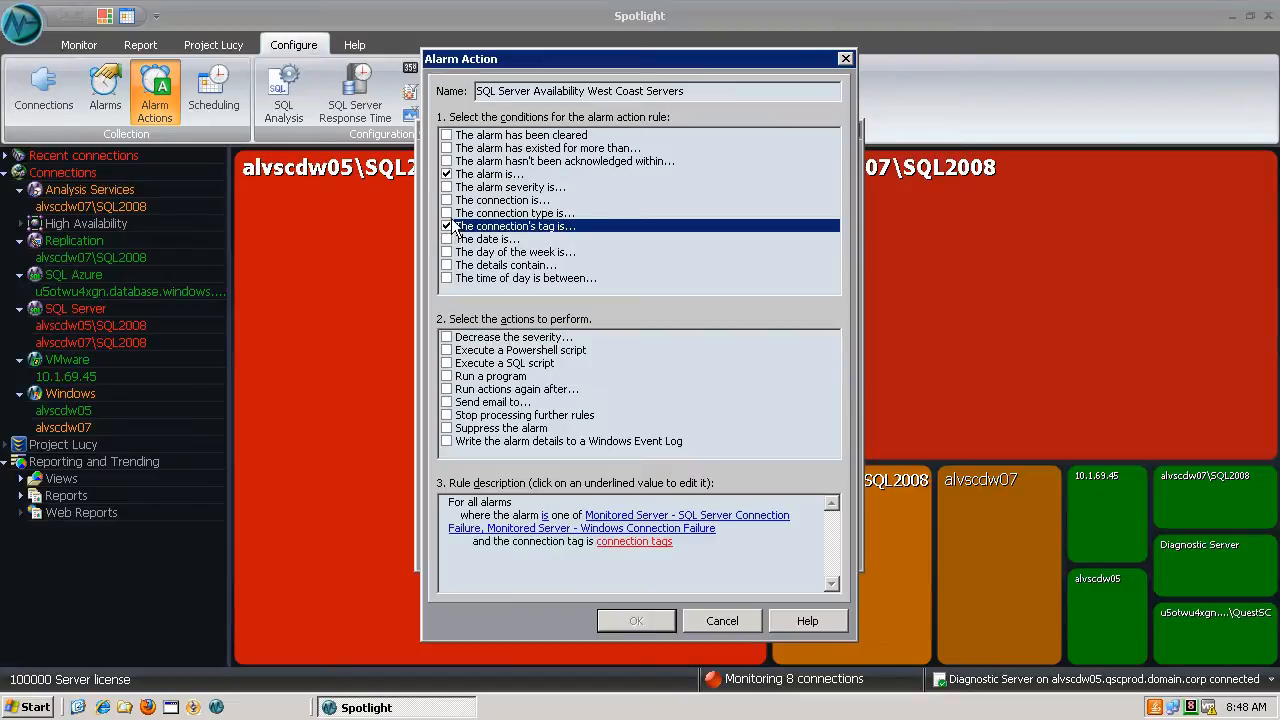
pyautogui.click(616, 542)
pyautogui.click(778, 397)
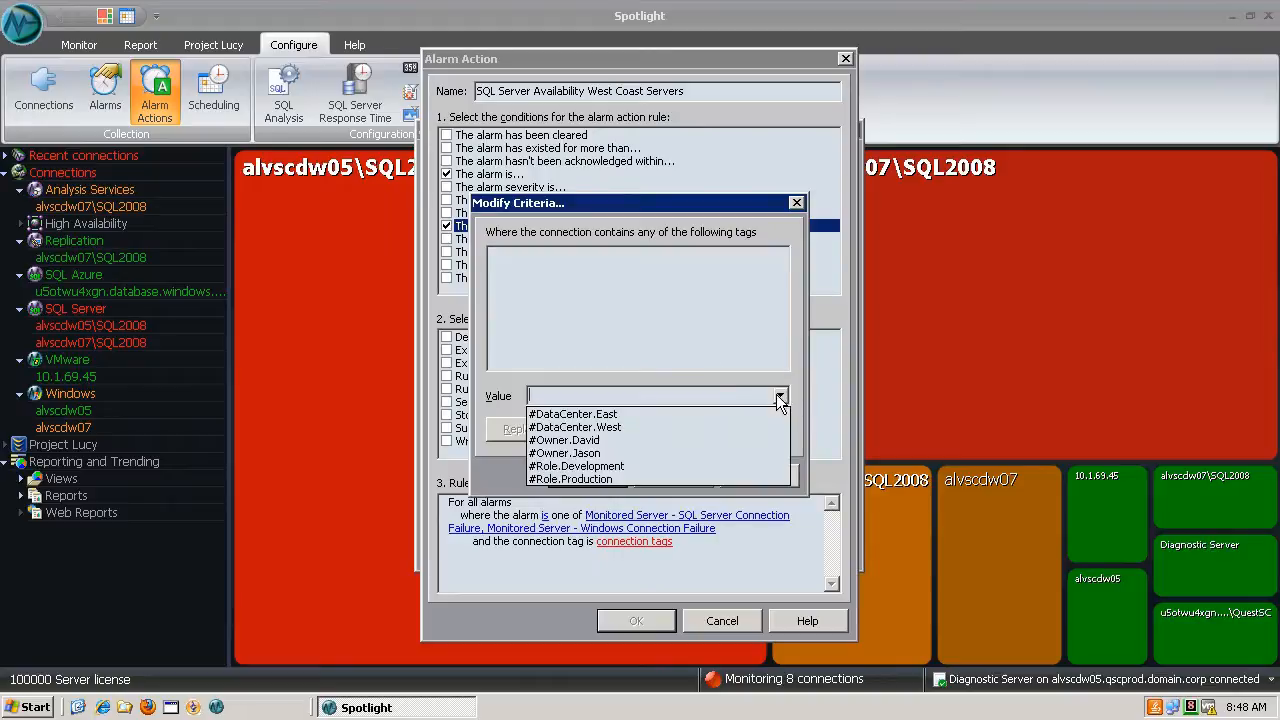
pyautogui.click(612, 430)
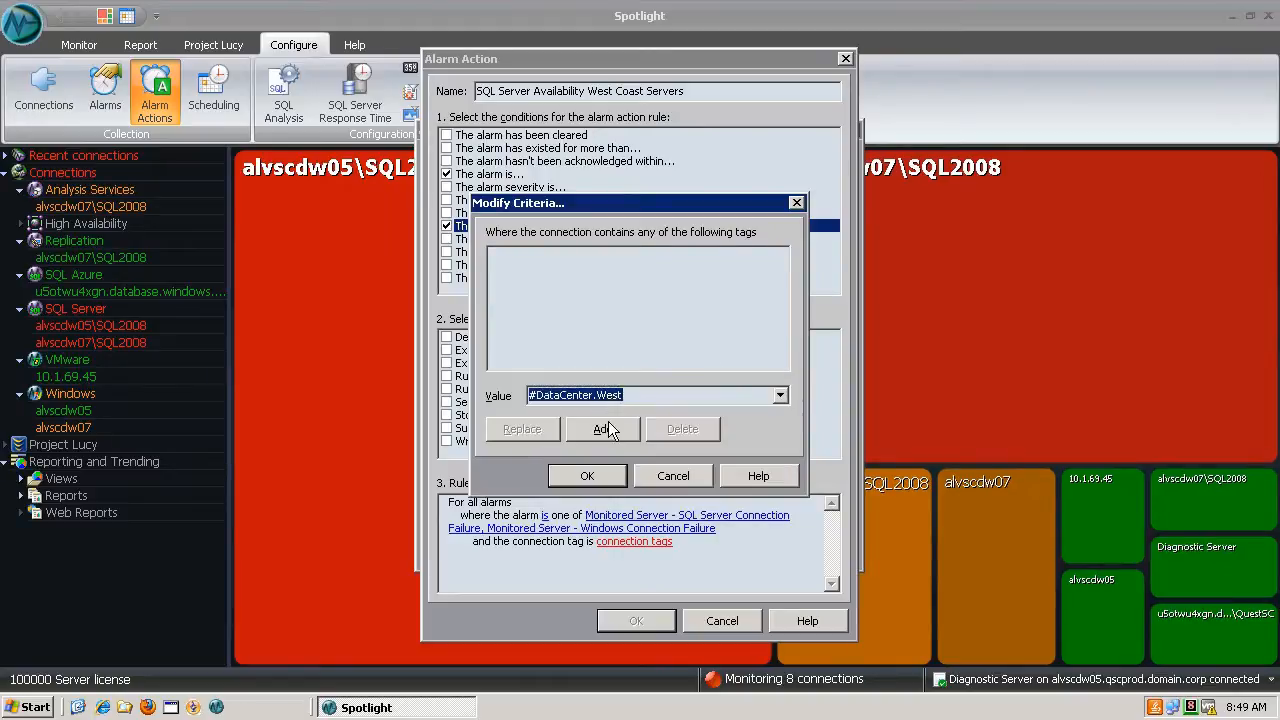
pyautogui.click(610, 432)
pyautogui.click(587, 476)
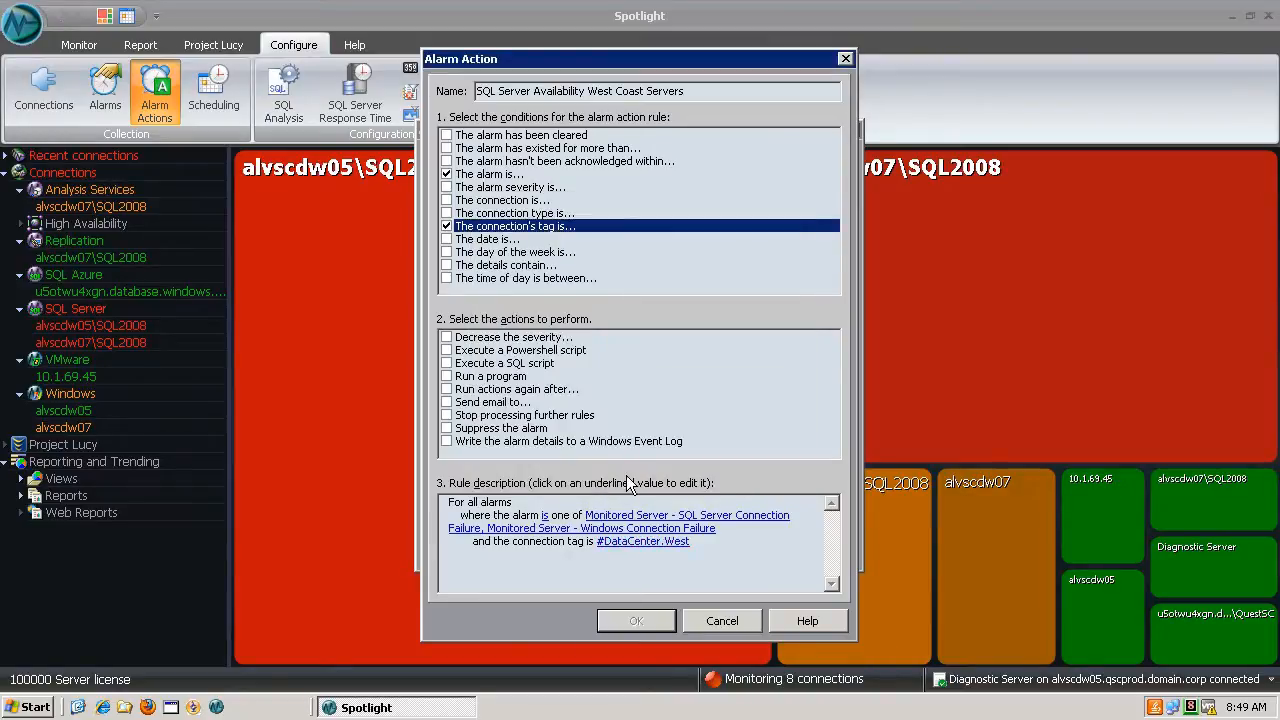
# - Add a day-of-the-week condition covering Monday through Friday and Sunday
pyautogui.click(447, 253)
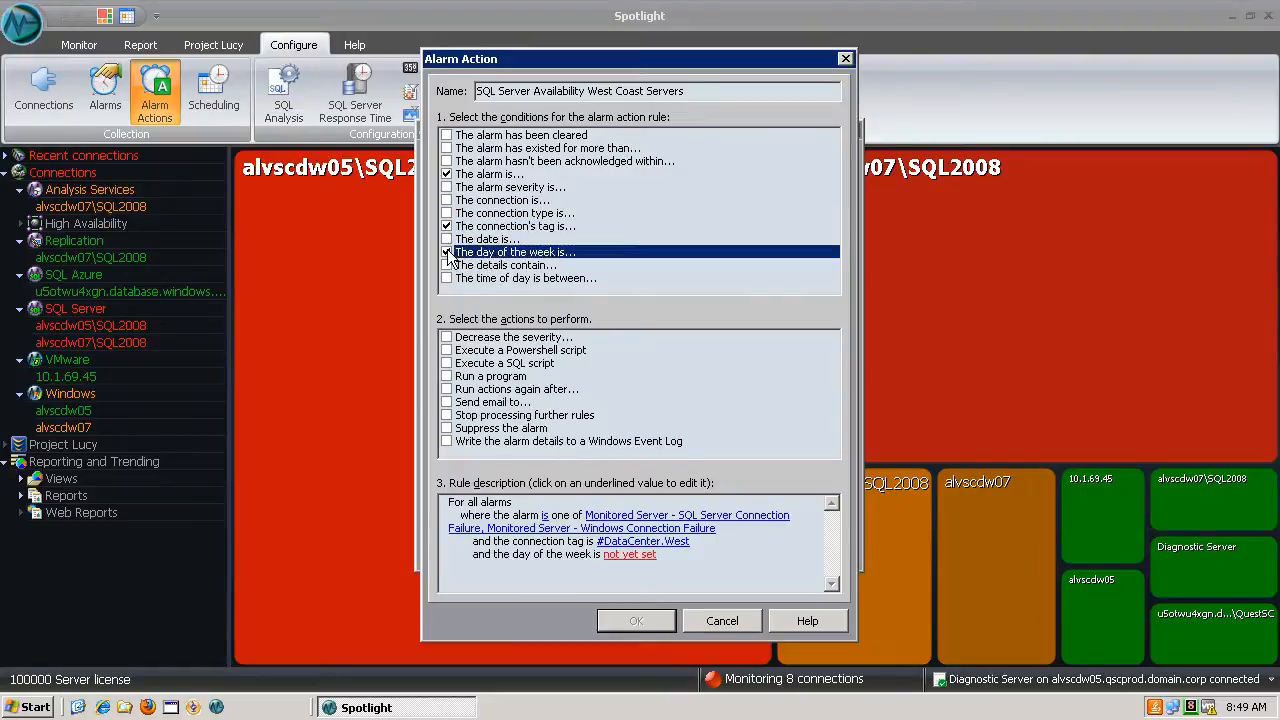
pyautogui.click(618, 555)
pyautogui.click(541, 272)
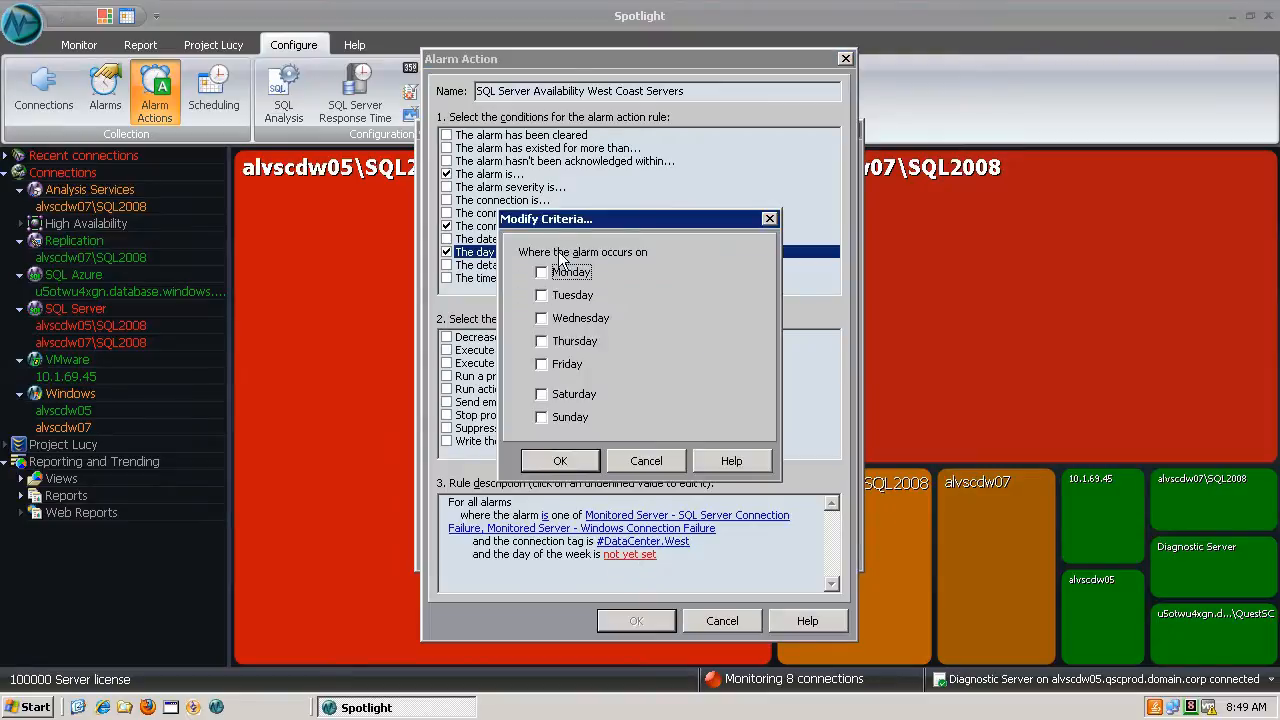
pyautogui.click(541, 295)
pyautogui.click(541, 318)
pyautogui.click(541, 341)
pyautogui.click(542, 366)
pyautogui.click(542, 418)
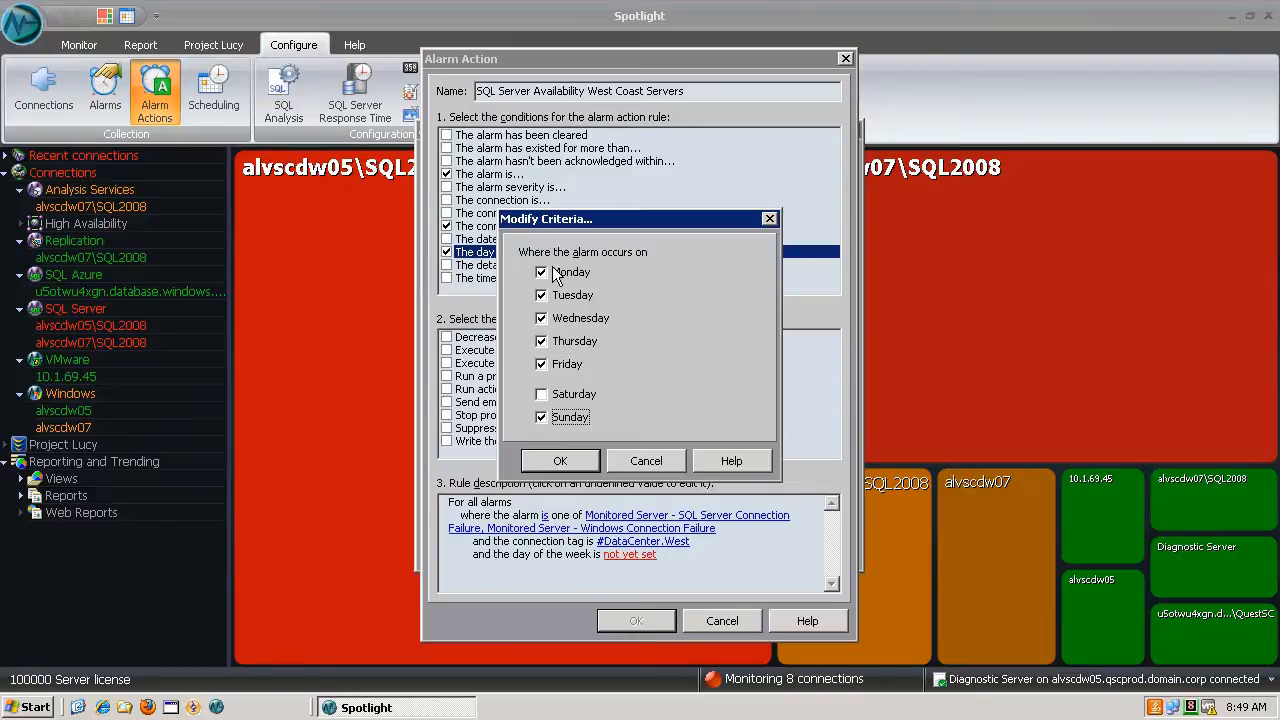
pyautogui.click(563, 461)
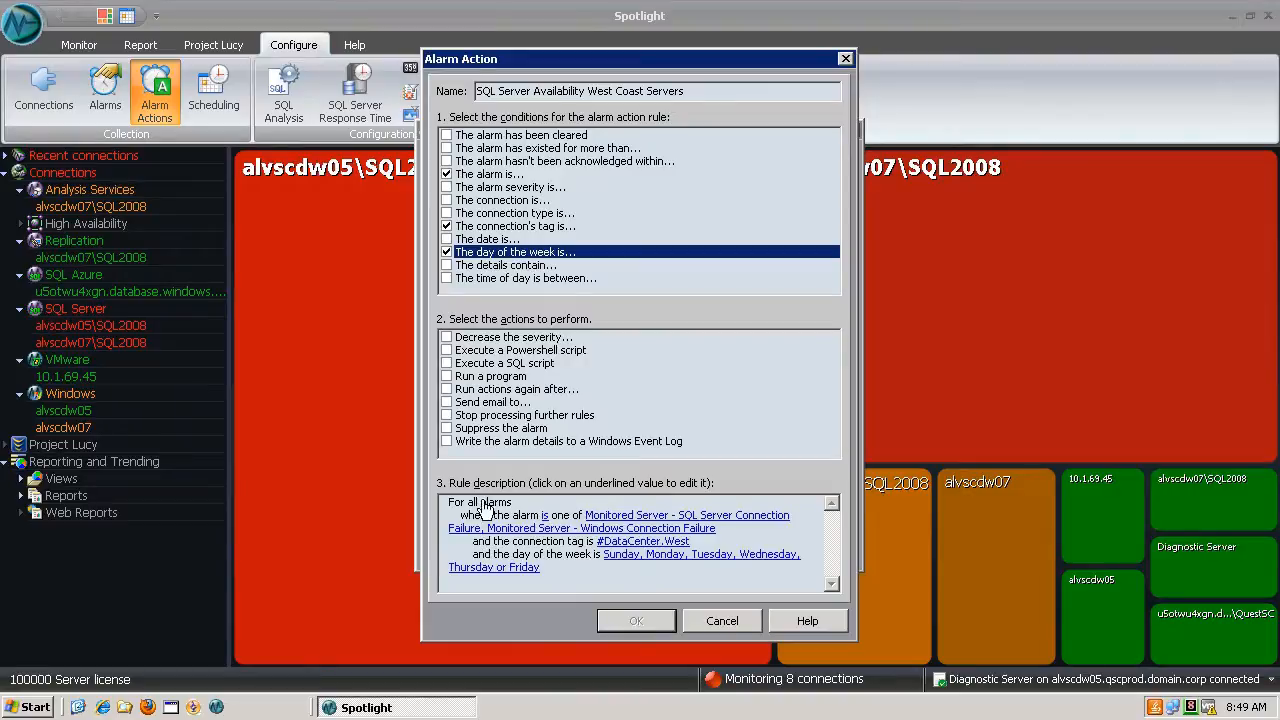
# - Add a send email action addressed to the West Coast DBA team's e-mail address and save the rule
pyautogui.click(447, 403)
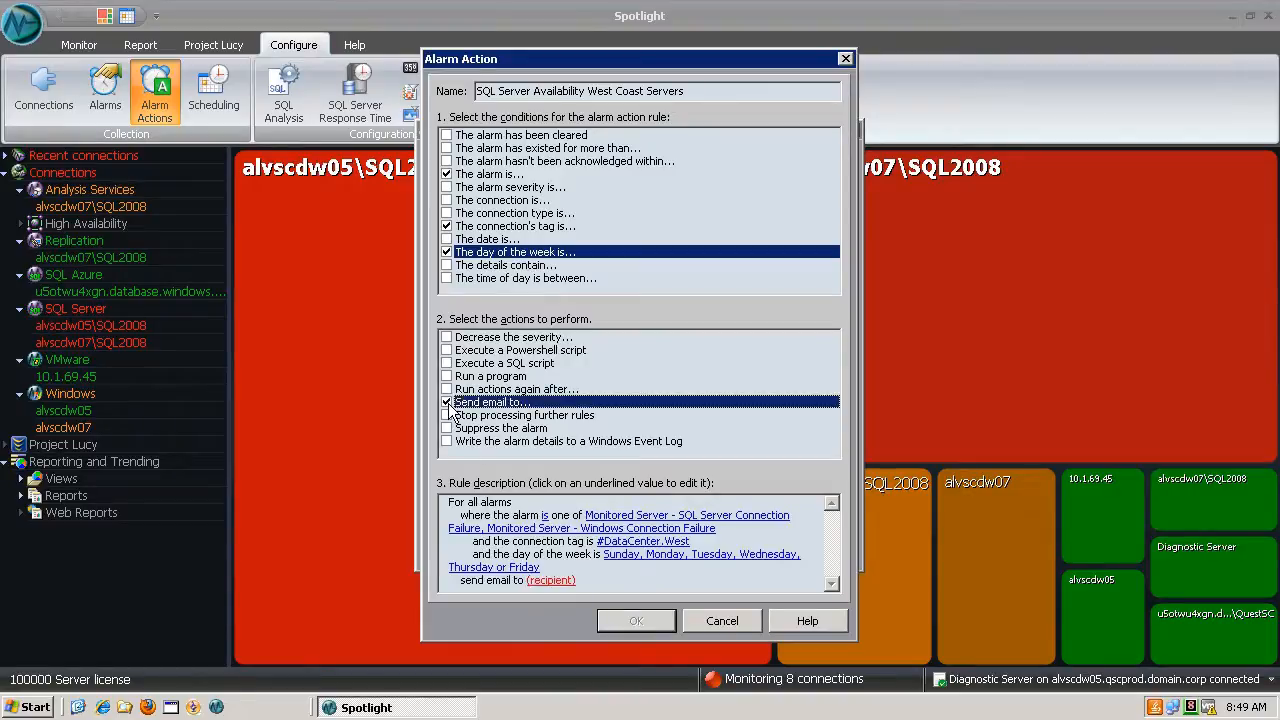
pyautogui.click(563, 585)
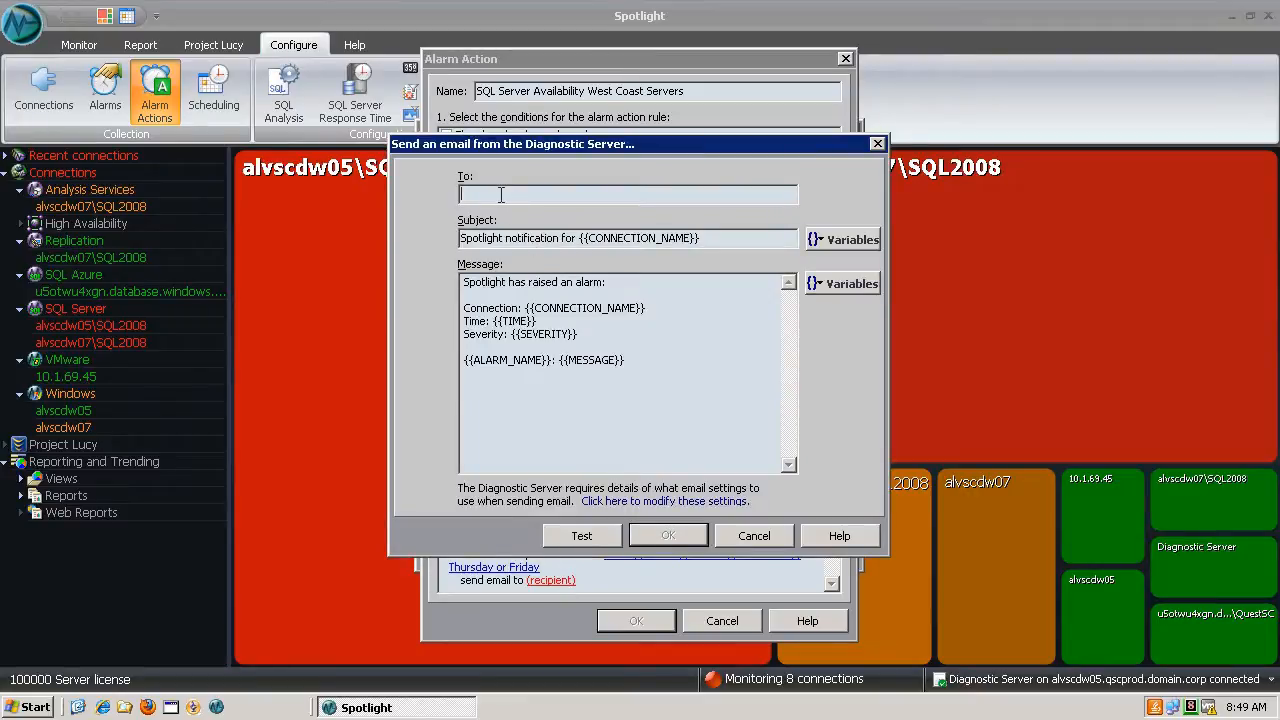
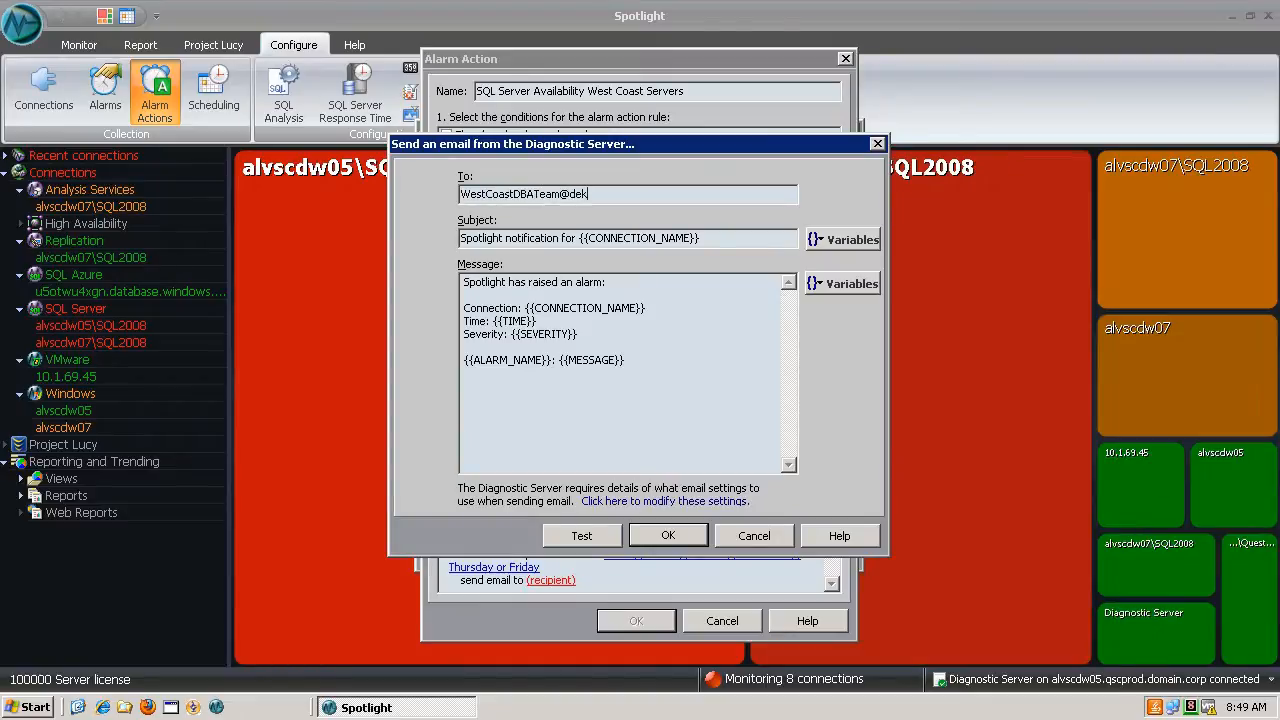
pyautogui.click(668, 536)
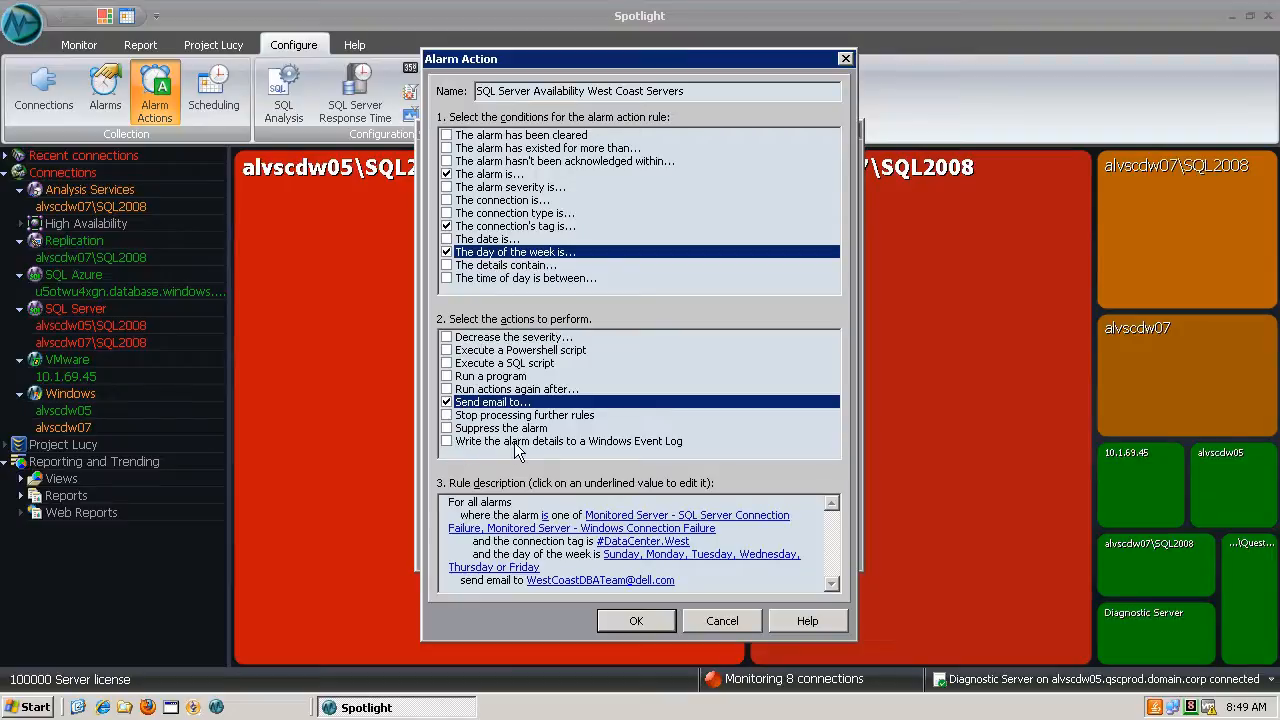
pyautogui.click(640, 628)
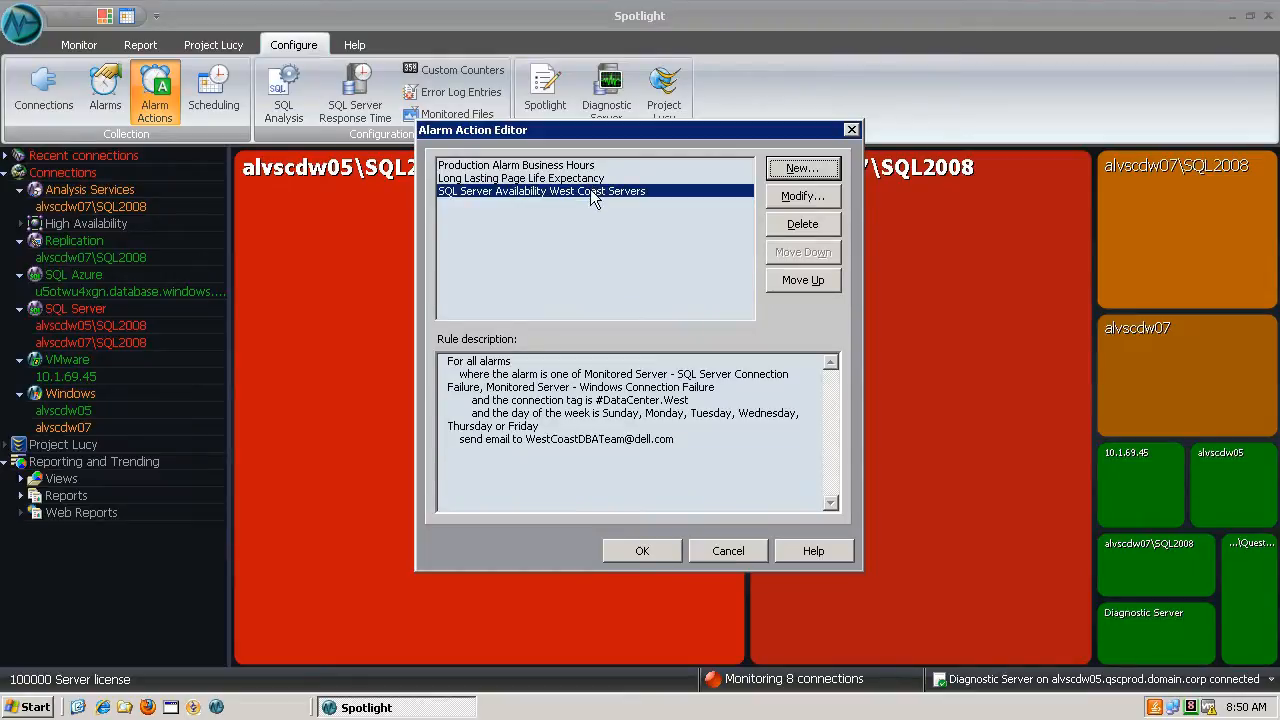
# - Open the Production Alarm Business Hours rule for modification and review which SQL Server and Windows alarms it covers
pyautogui.click(539, 168)
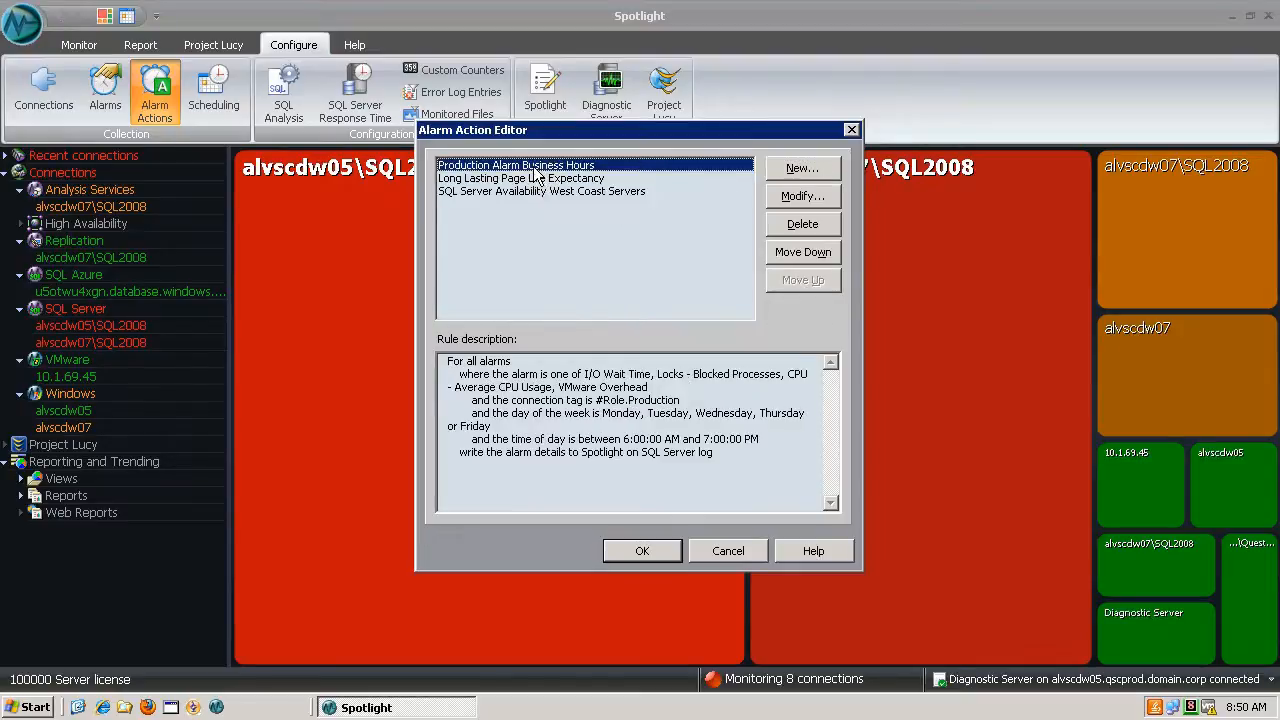
pyautogui.click(790, 200)
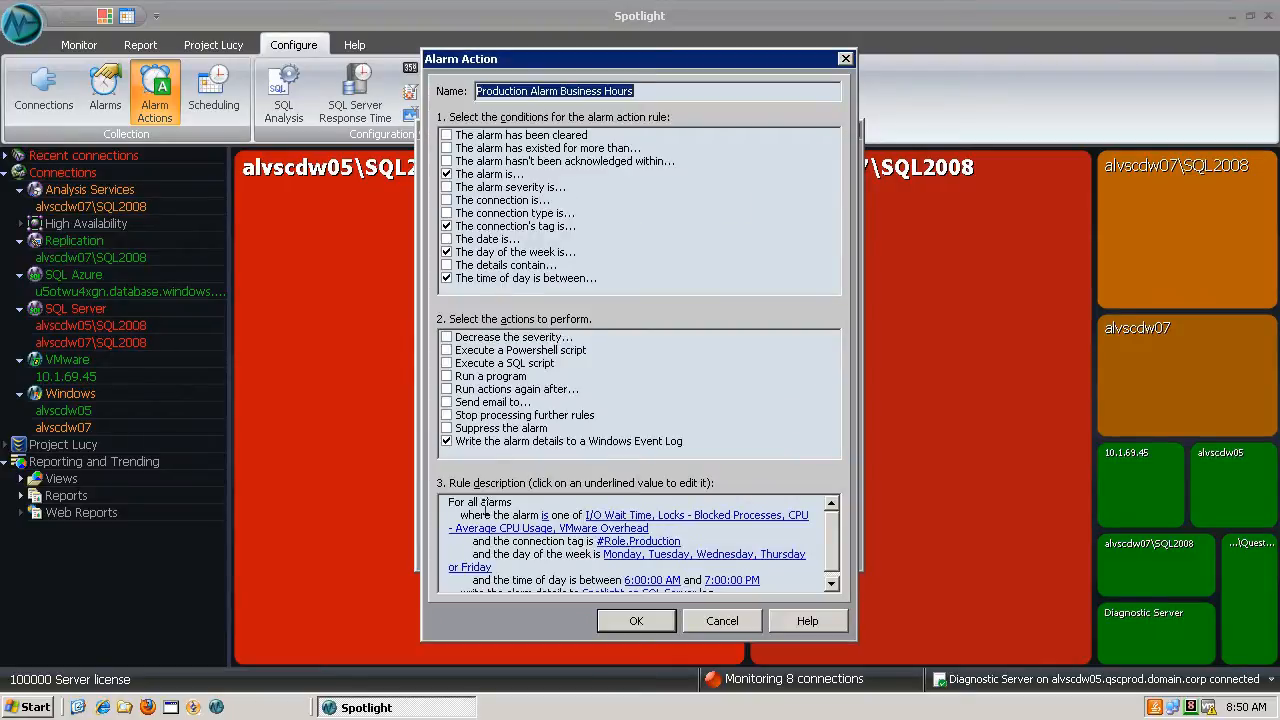
pyautogui.moveTo(461, 515); pyautogui.dragTo(570, 517)
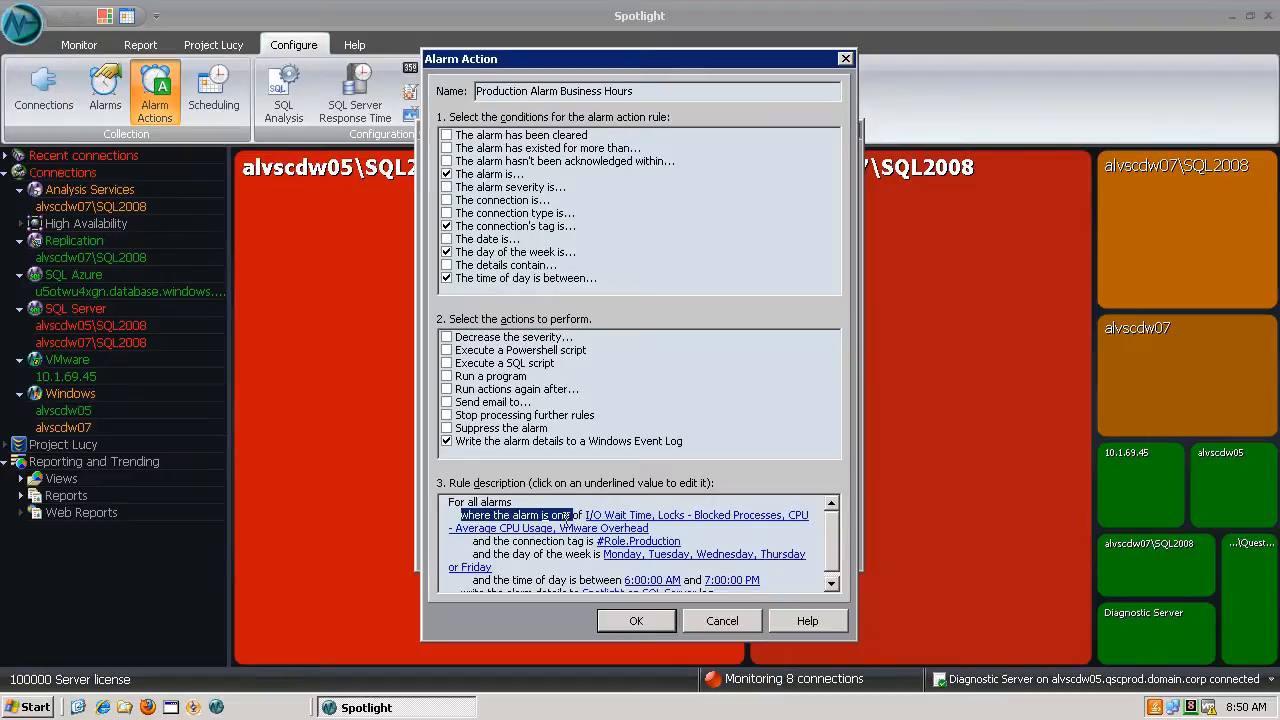
pyautogui.click(620, 514)
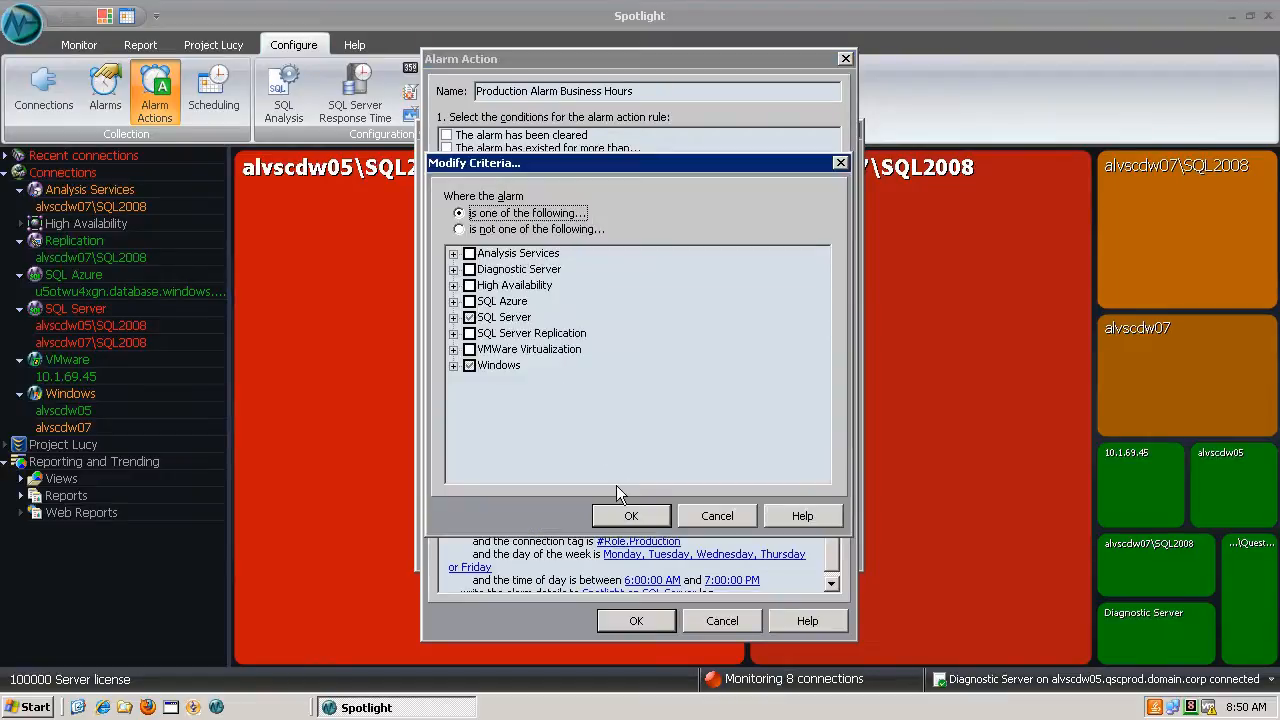
pyautogui.click(453, 365)
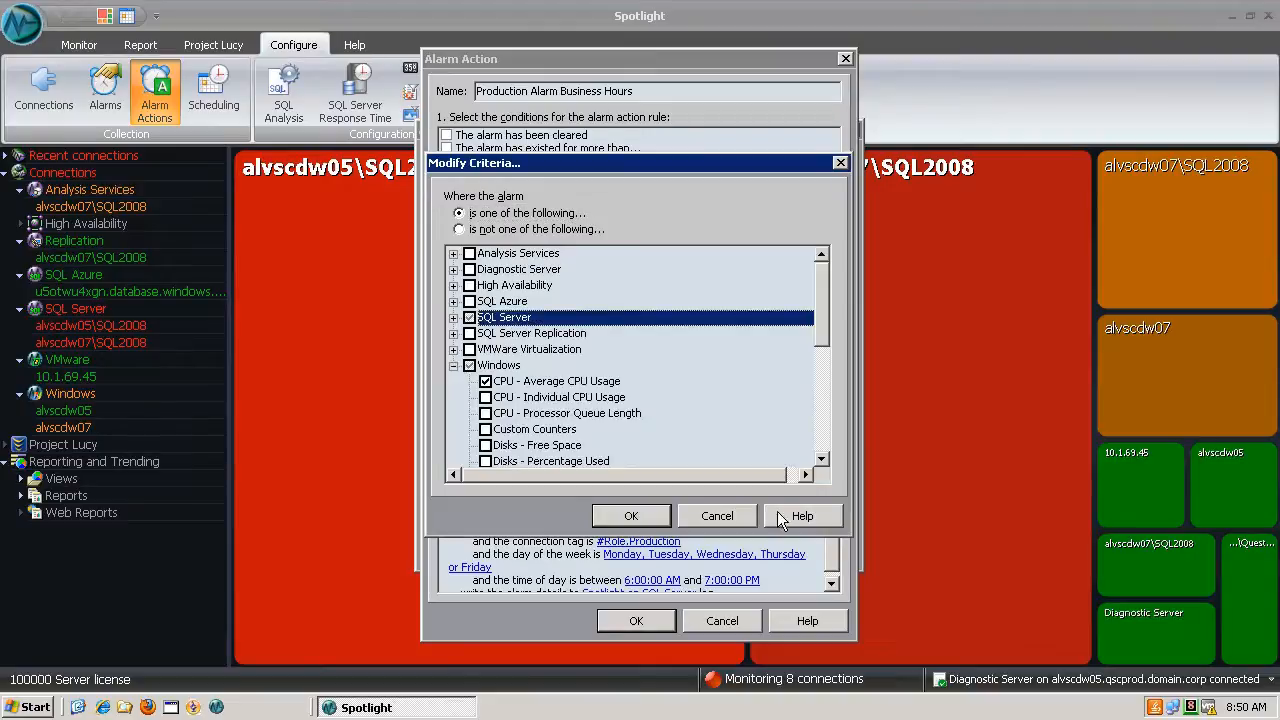
pyautogui.click(630, 516)
# - Review the connection tag and day-of-the-week criteria of the Production Alarm Business Hours rule
pyautogui.click(636, 541)
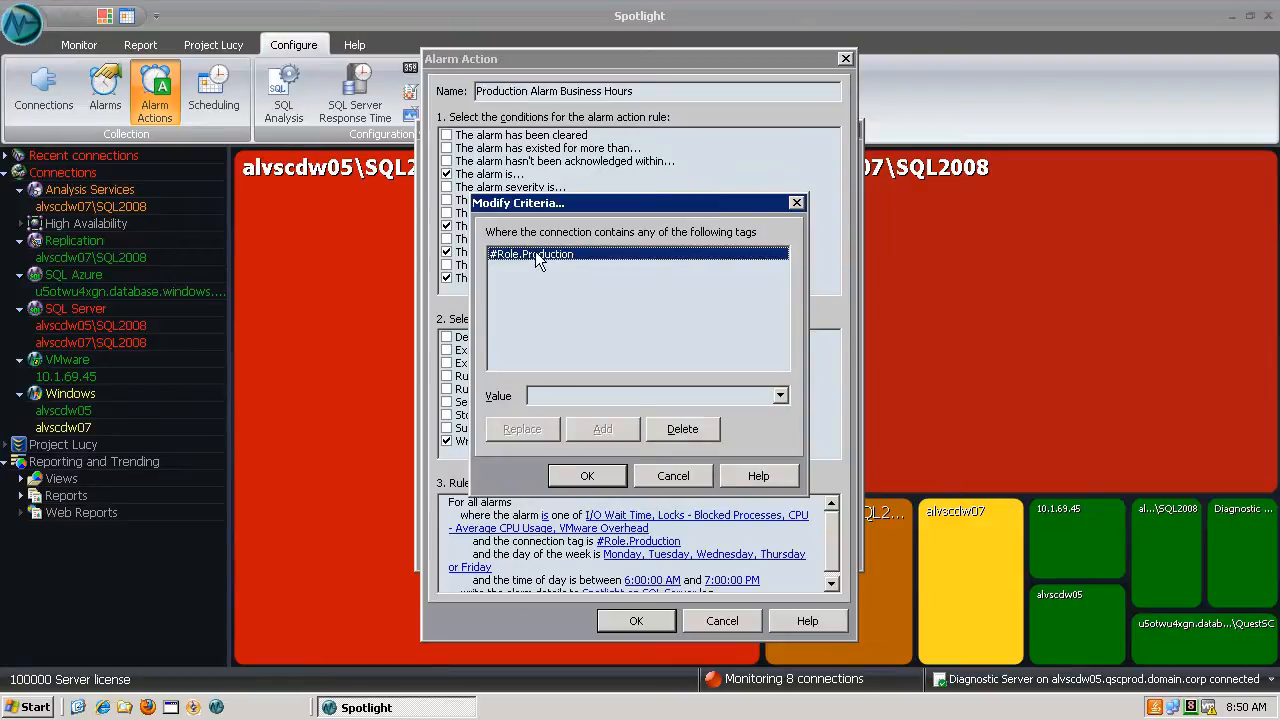
pyautogui.click(590, 476)
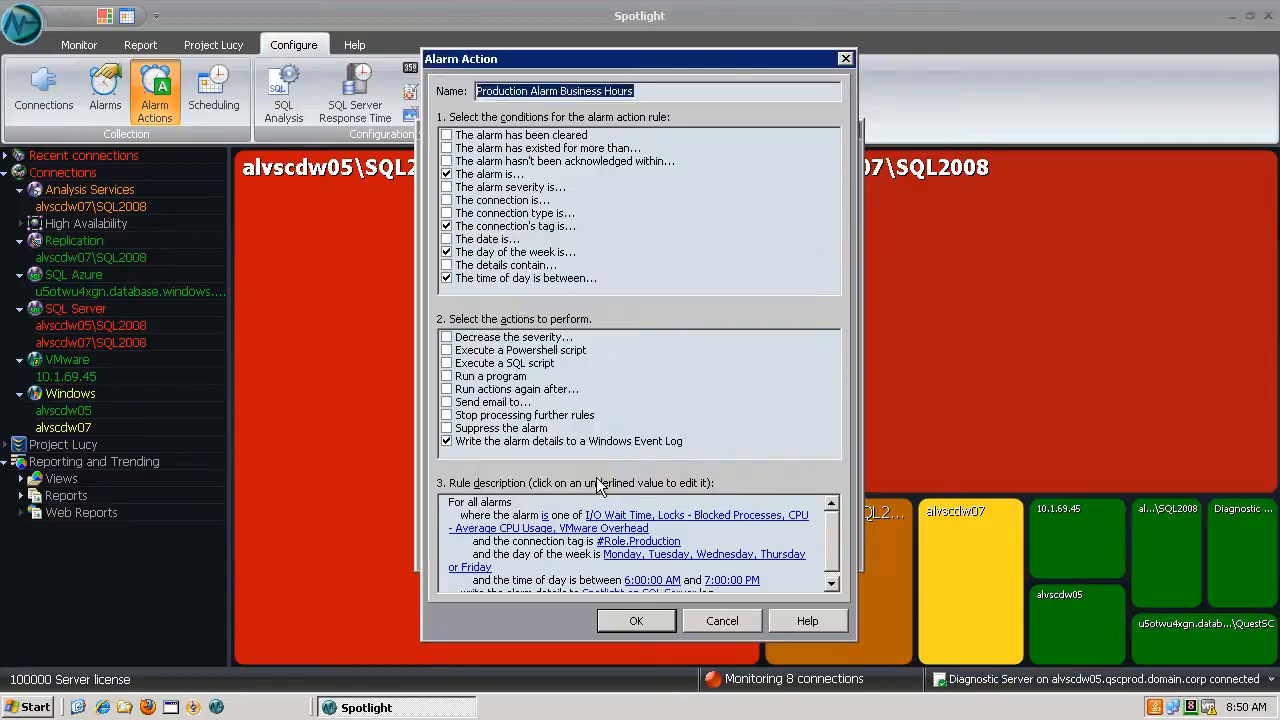
pyautogui.click(635, 556)
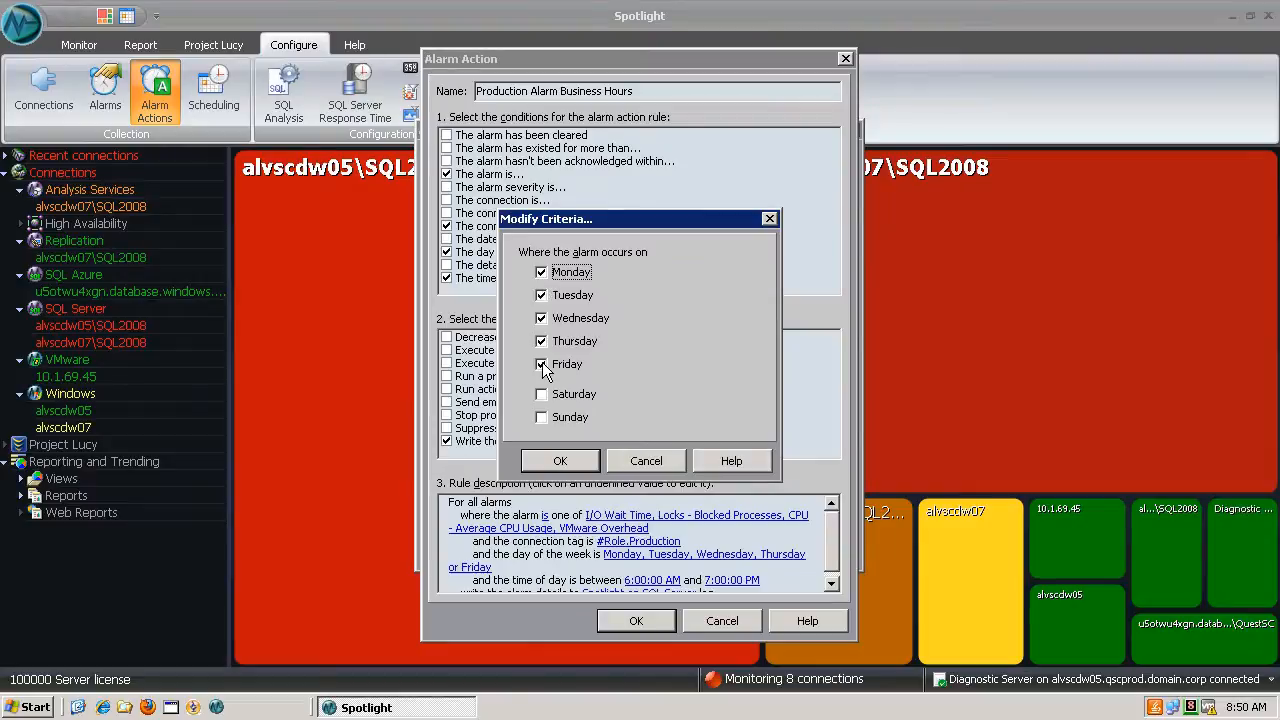
pyautogui.click(560, 460)
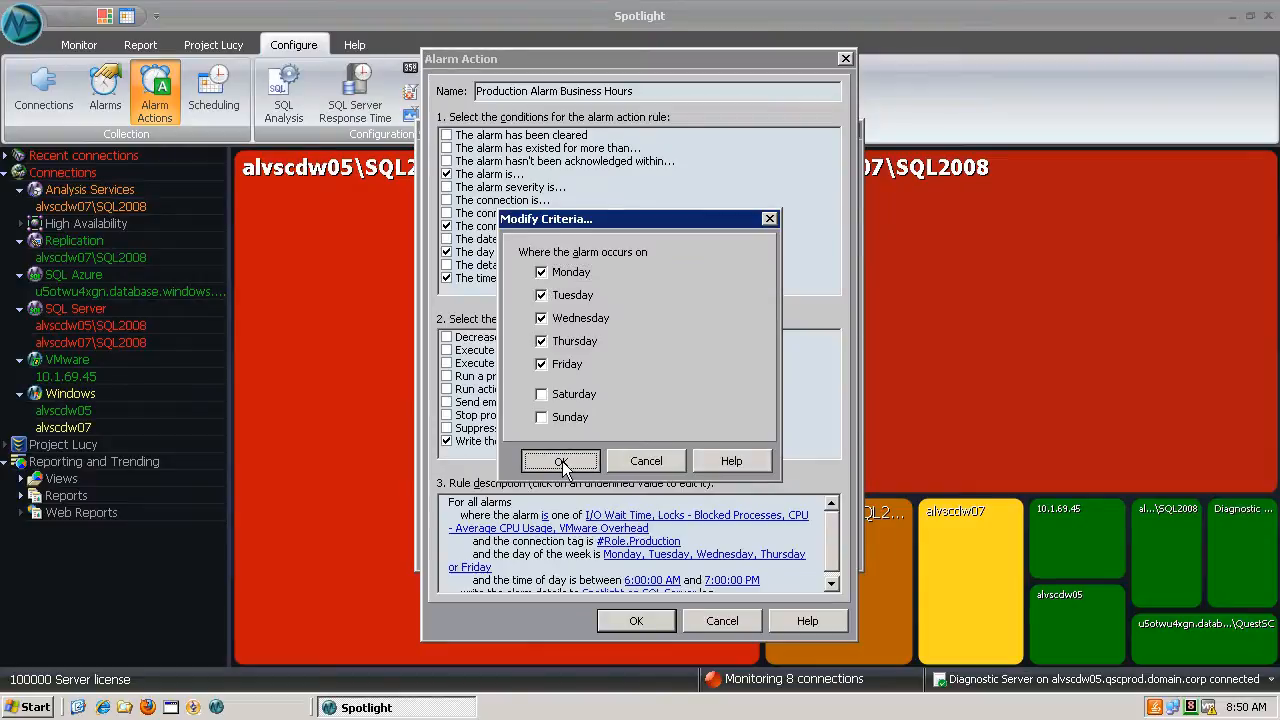
# - Check the rule's time-of-day criterion and close the Production Alarm Business Hours rule without saving changes
pyautogui.click(835, 555)
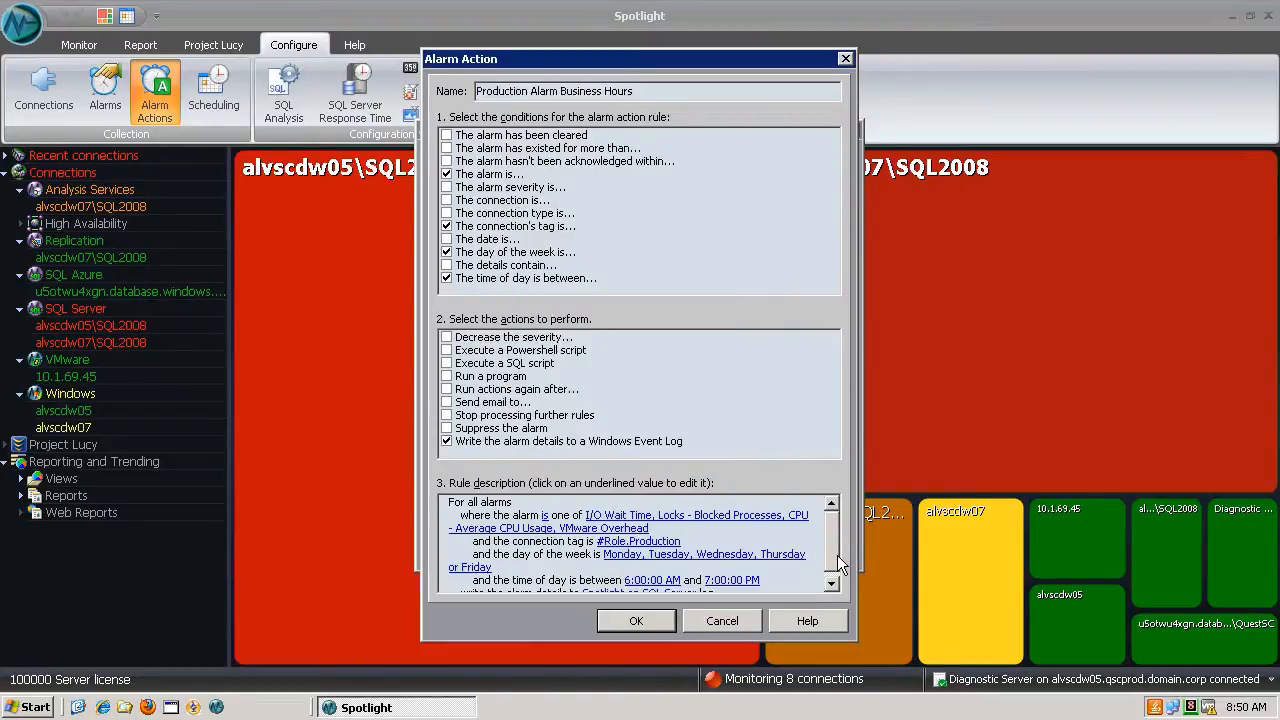
pyautogui.click(667, 574)
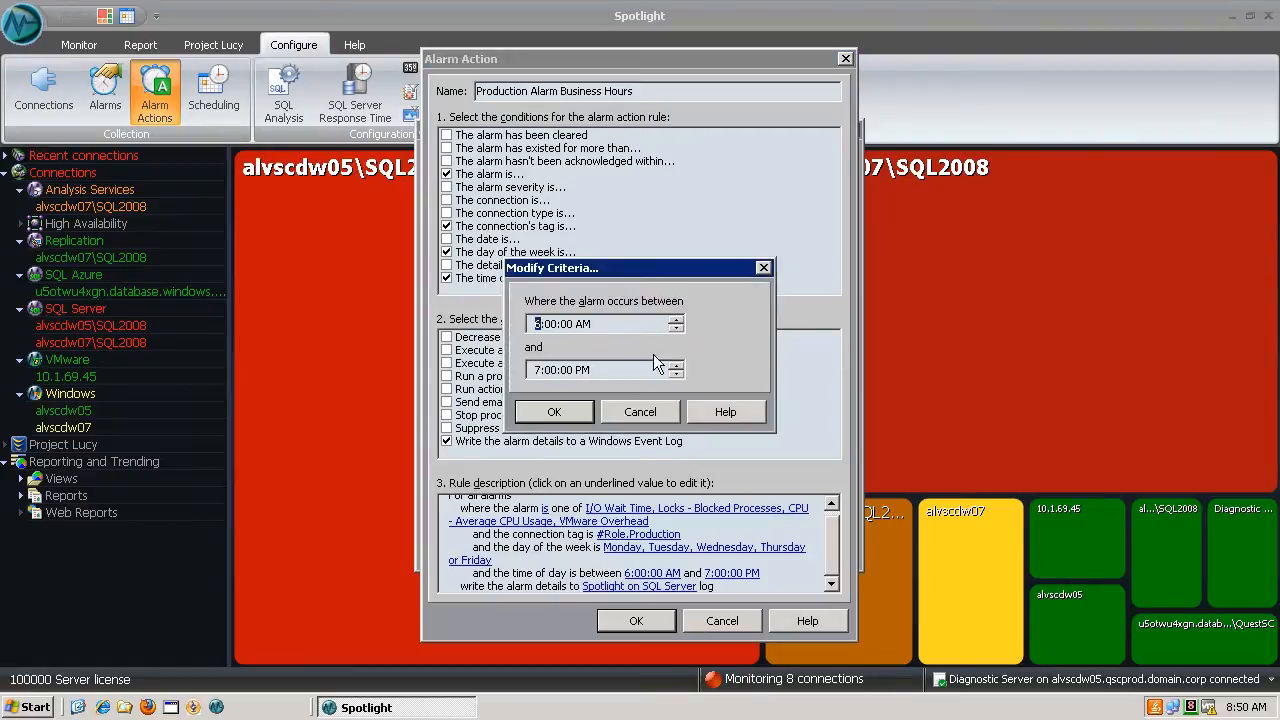
pyautogui.click(556, 412)
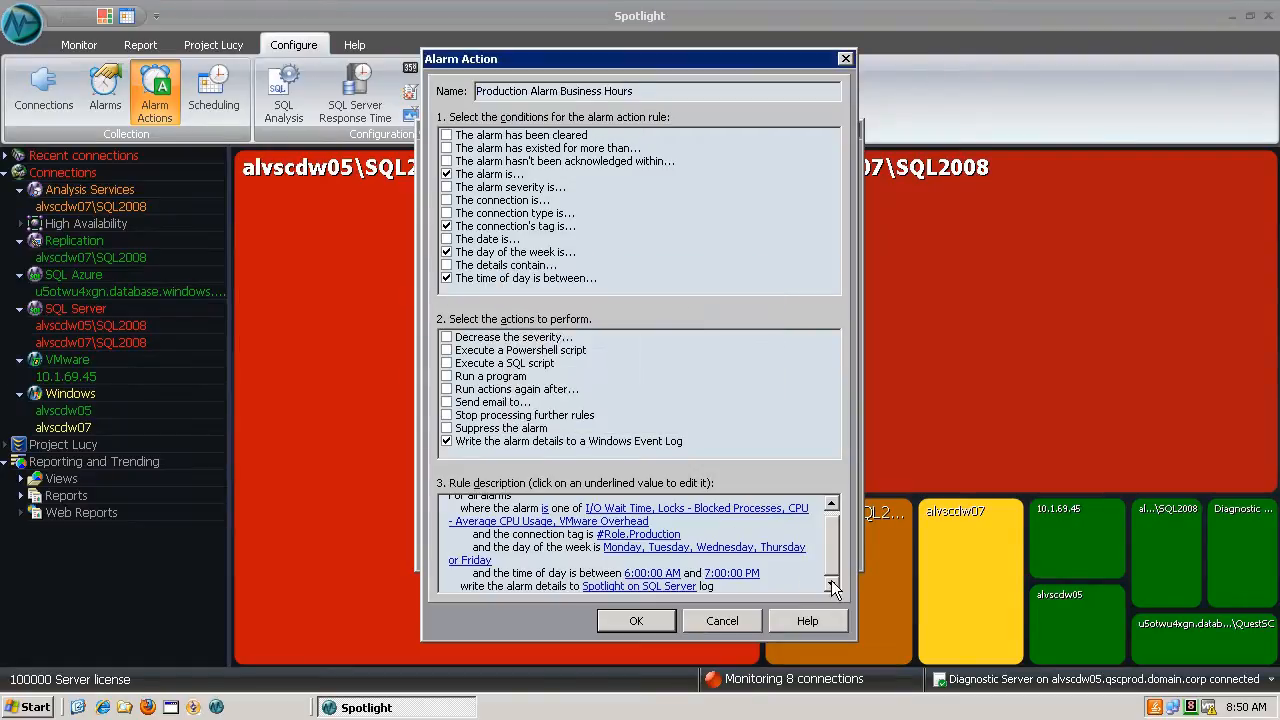
pyautogui.click(713, 623)
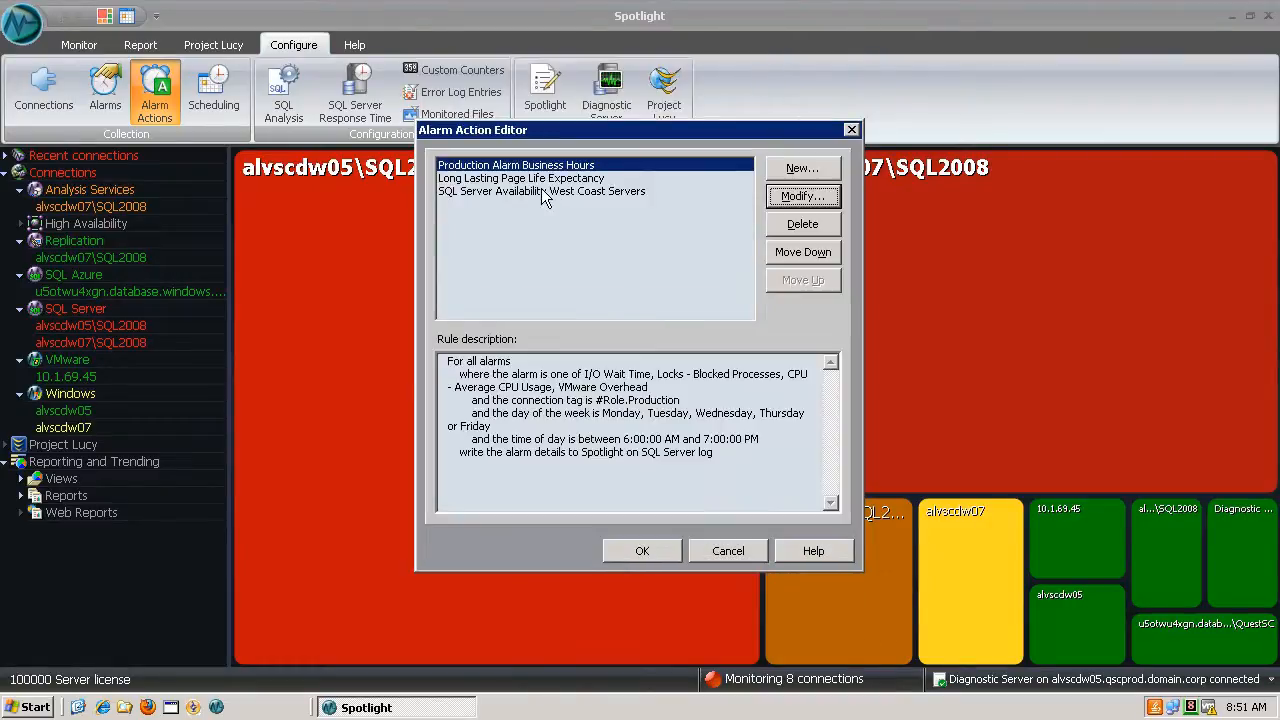
# - Open the Long Lasting Page Life Expectancy rule for modification, review its alarm duration condition, and close the rule
pyautogui.click(541, 182)
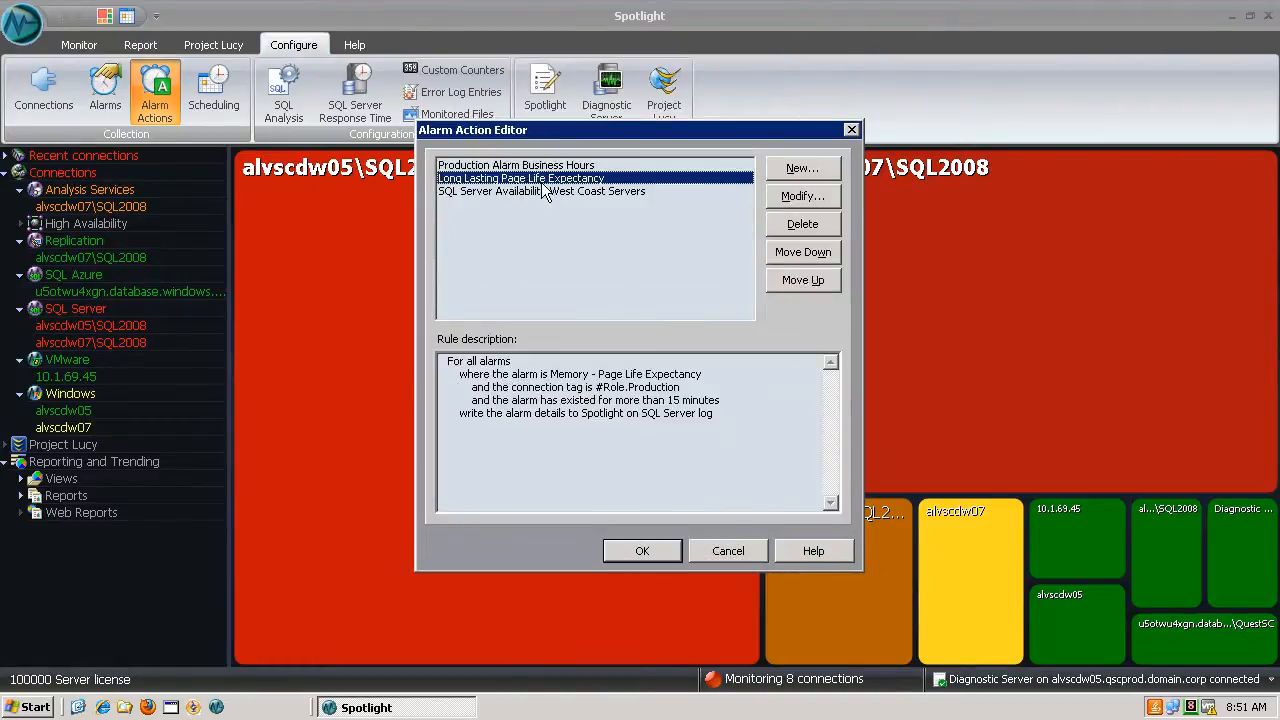
pyautogui.click(793, 196)
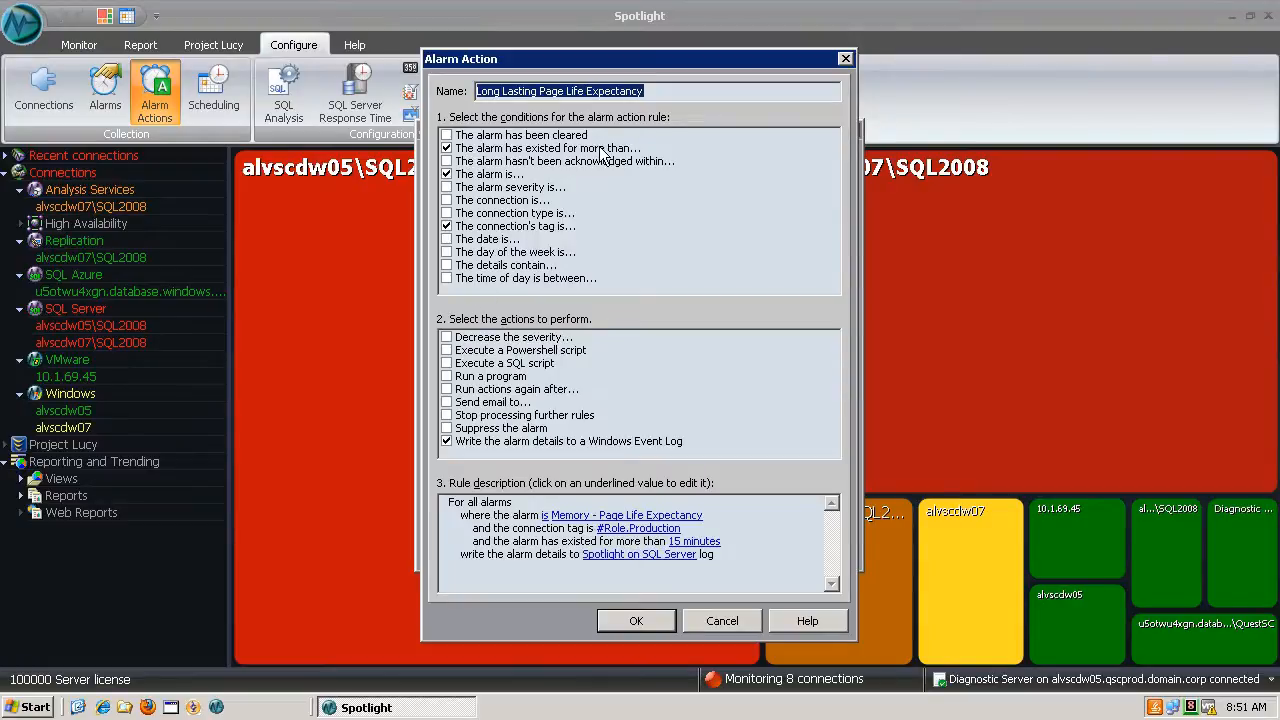
pyautogui.click(708, 542)
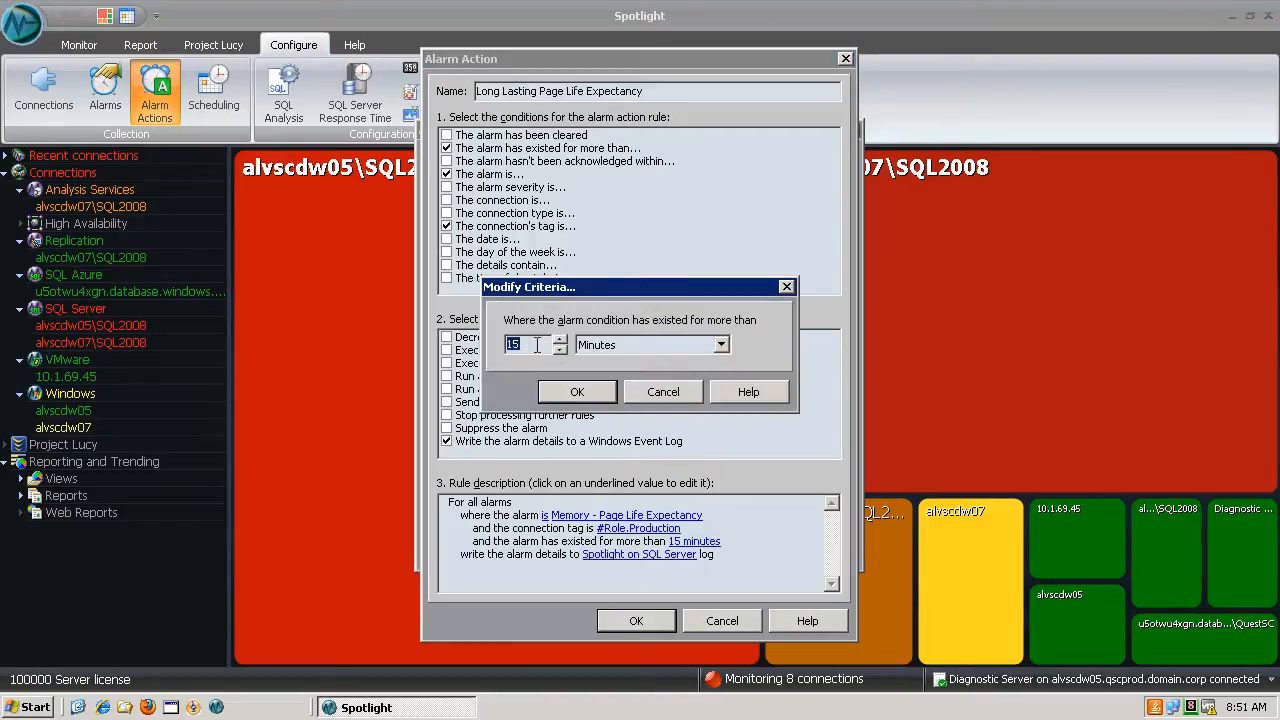
pyautogui.click(660, 392)
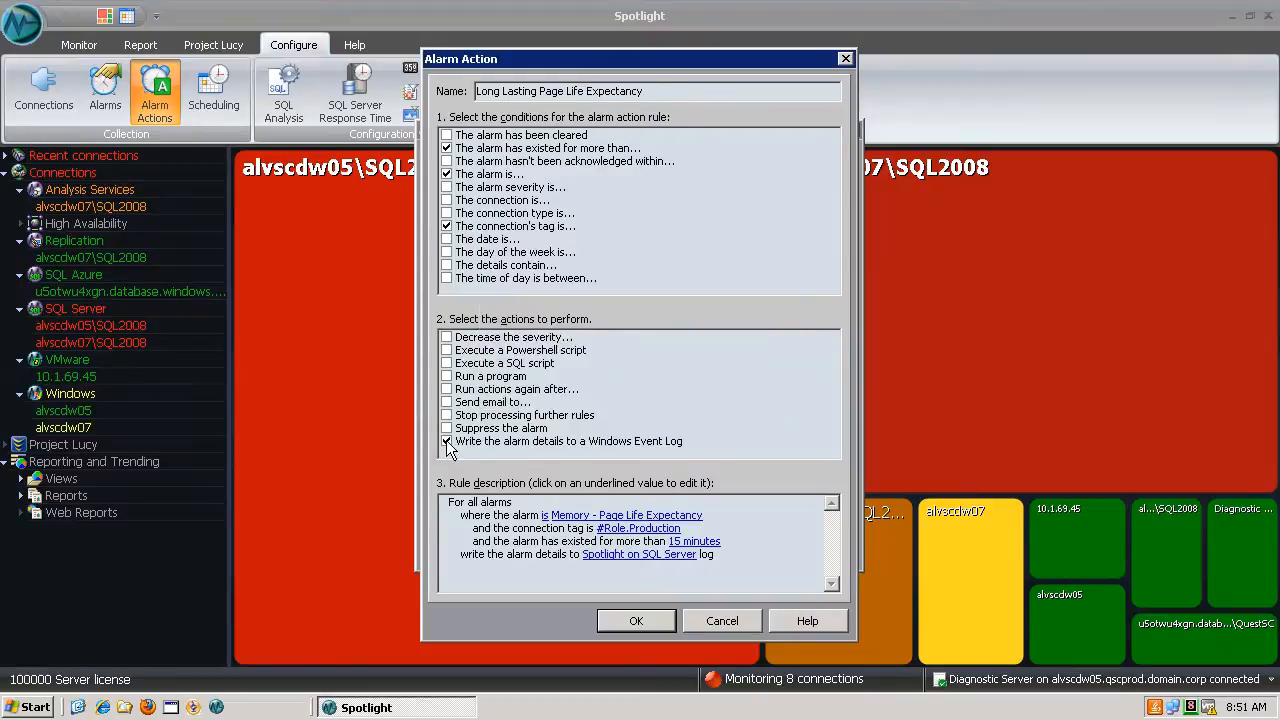
pyautogui.click(637, 621)
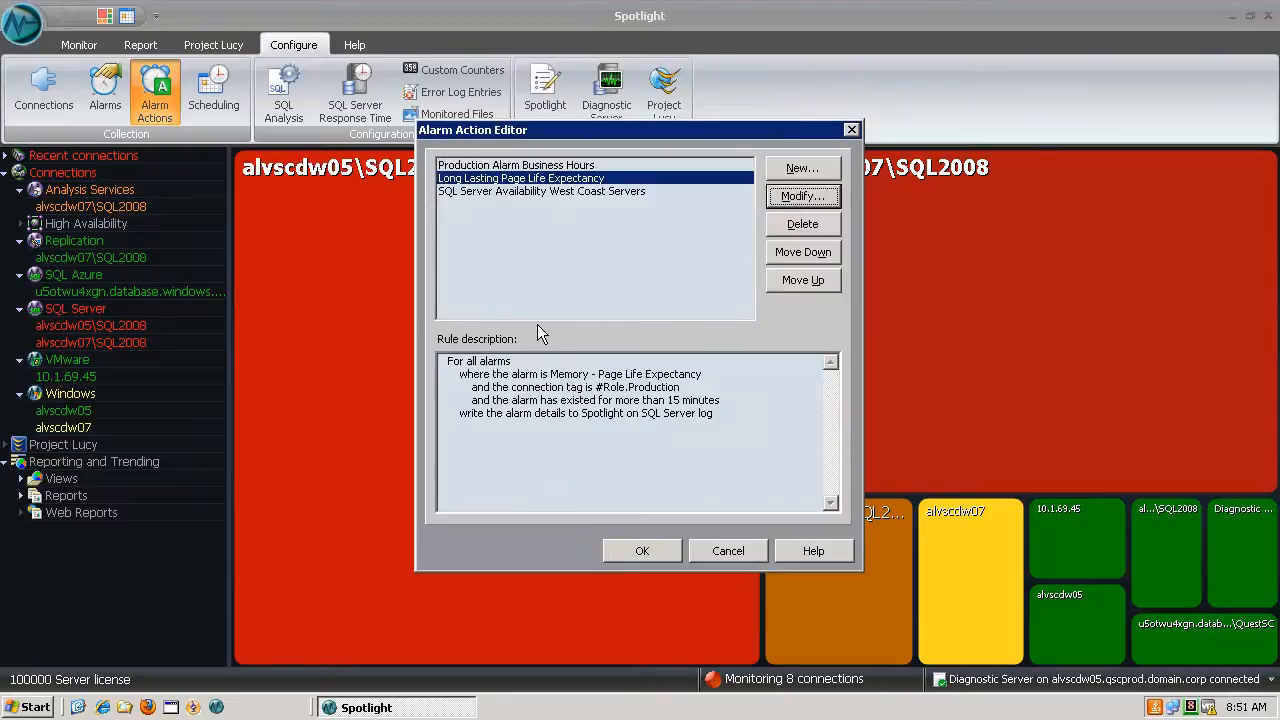